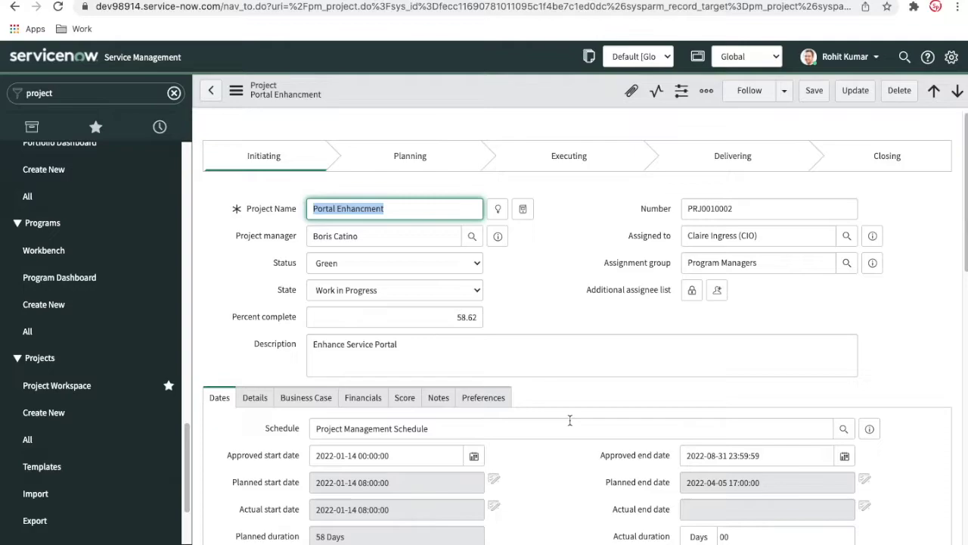
Step: Look through the project's Preferences and Portfolio tabs, then return to dates and effort
{"action": "scroll", "coordinate": [618, 441], "scroll_direction": "down", "scroll_amount": 3}
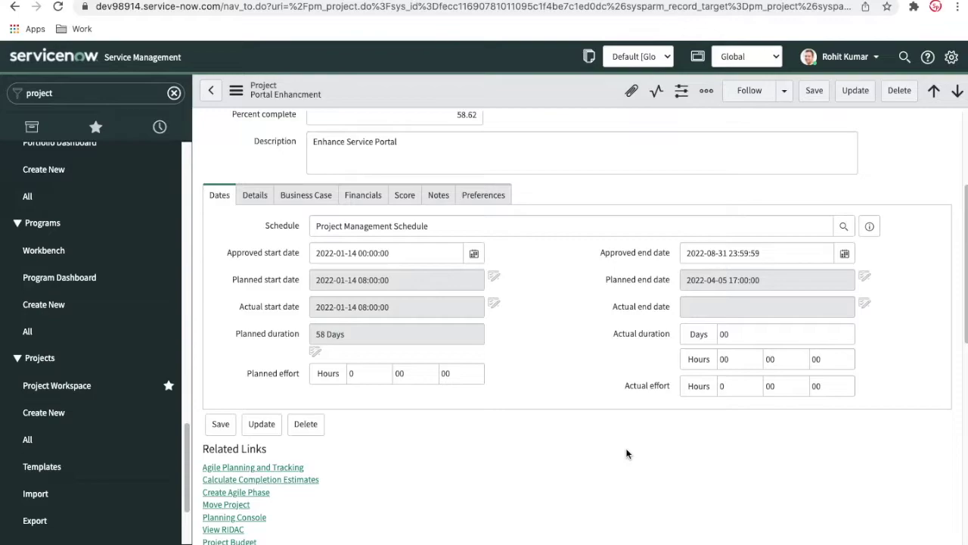
{"action": "left_click", "coordinate": [485, 205]}
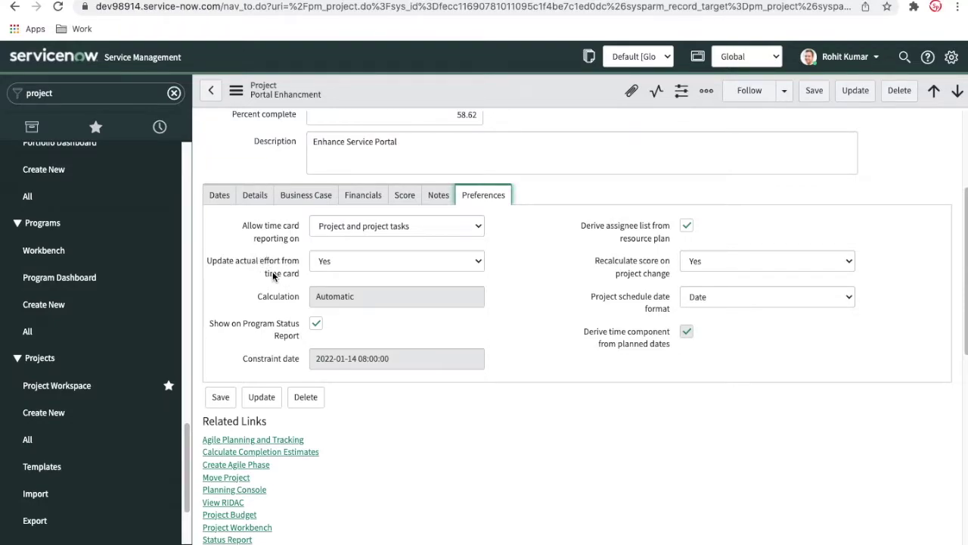
{"action": "left_click", "coordinate": [251, 199]}
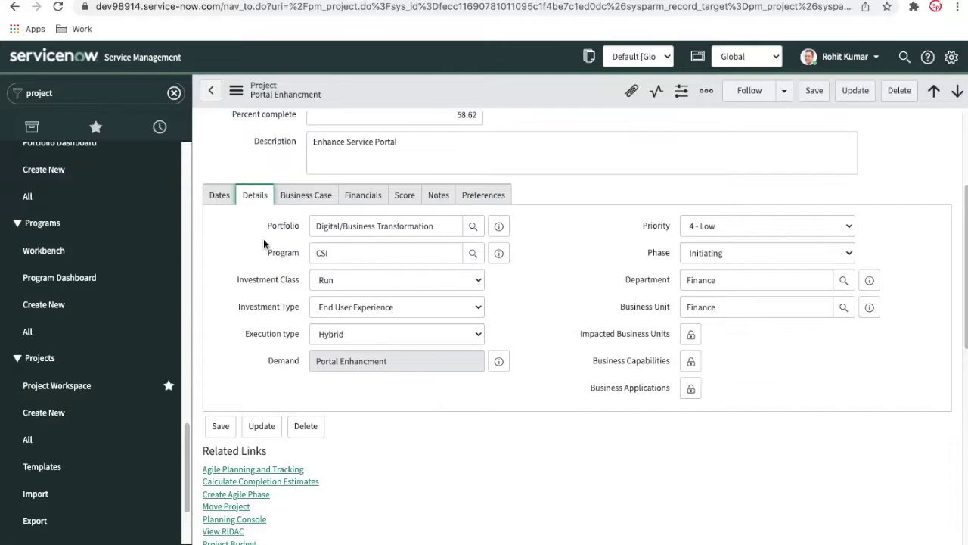
{"action": "left_click", "coordinate": [216, 196]}
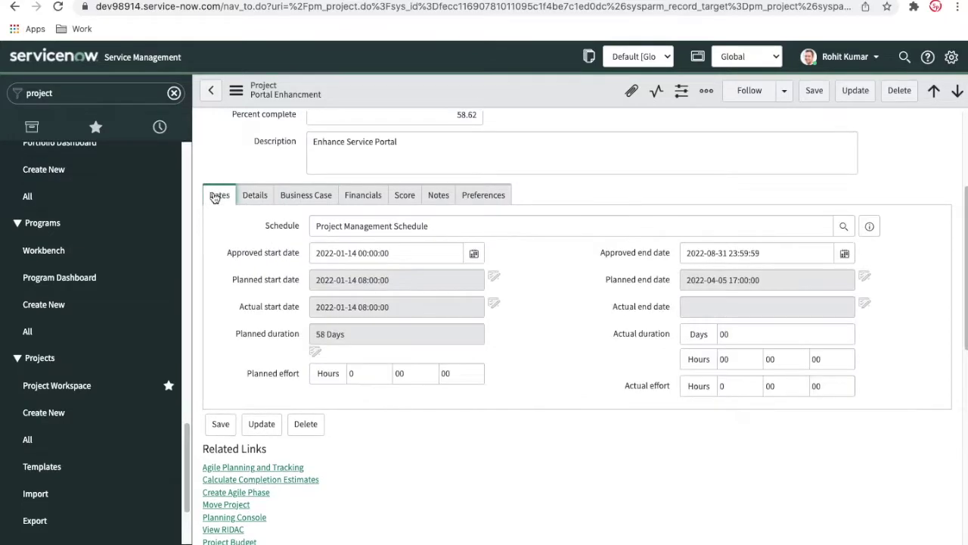
Step: Show the project's Time Cards list and scroll through it to confirm it has no records
{"action": "mouse_move", "coordinate": [632, 392]}
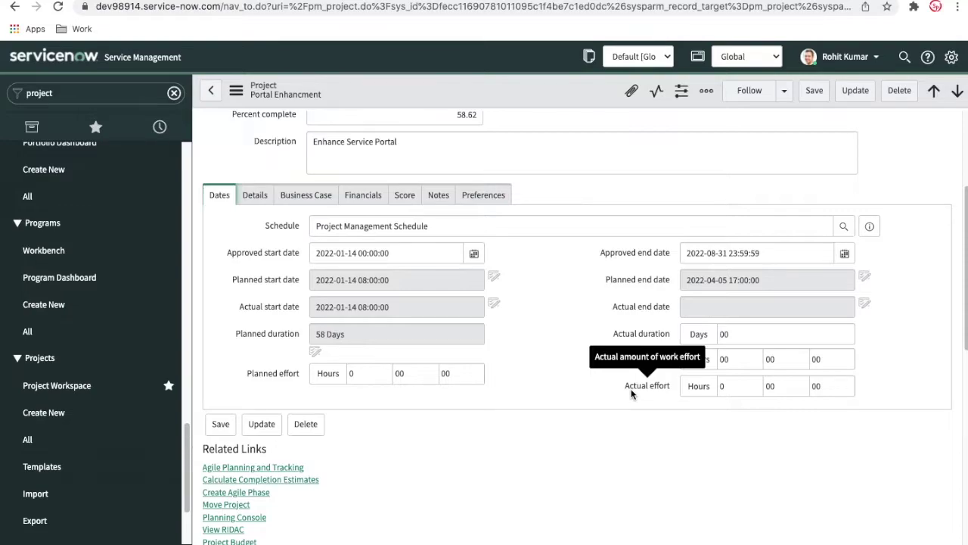
{"action": "scroll", "coordinate": [632, 393], "scroll_direction": "down", "scroll_amount": 3}
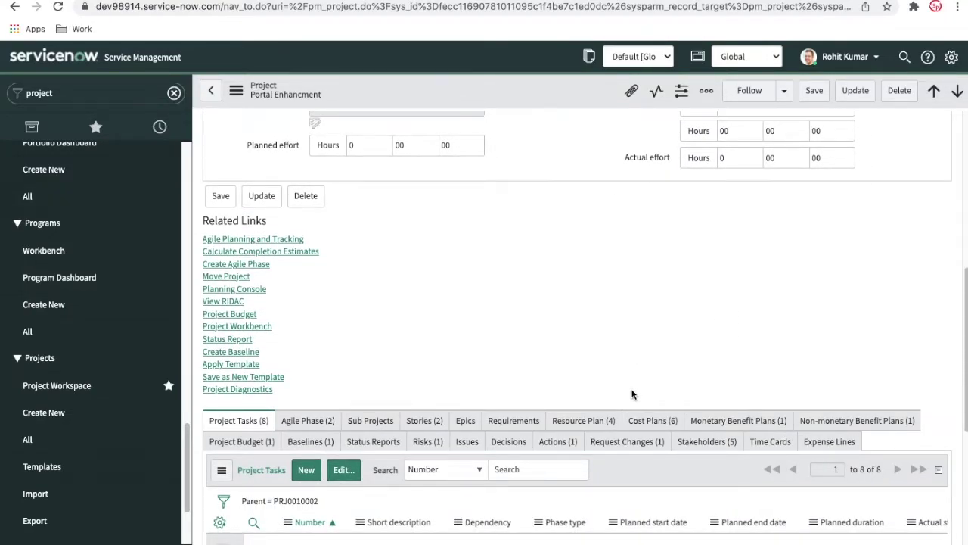
{"action": "left_click", "coordinate": [785, 444]}
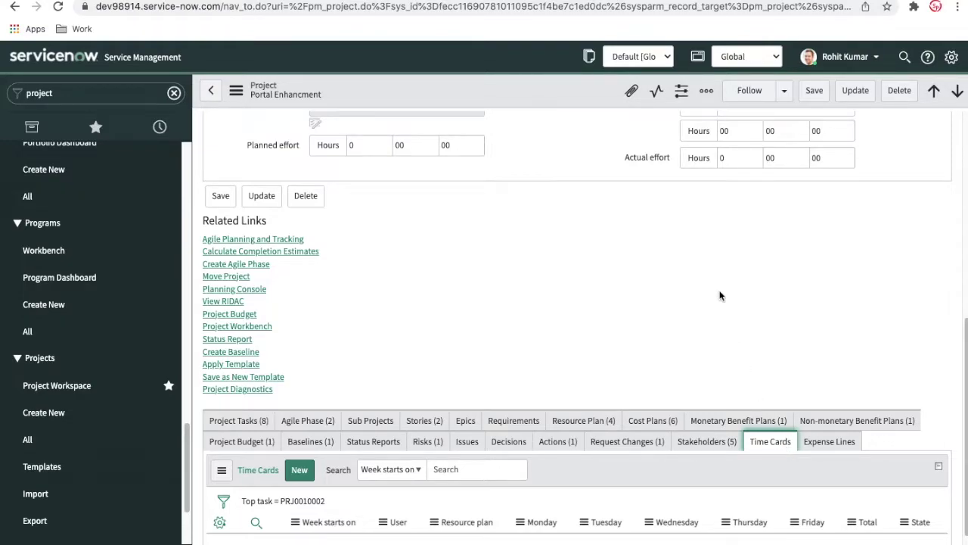
{"action": "scroll", "coordinate": [645, 196], "scroll_direction": "up", "scroll_amount": 3}
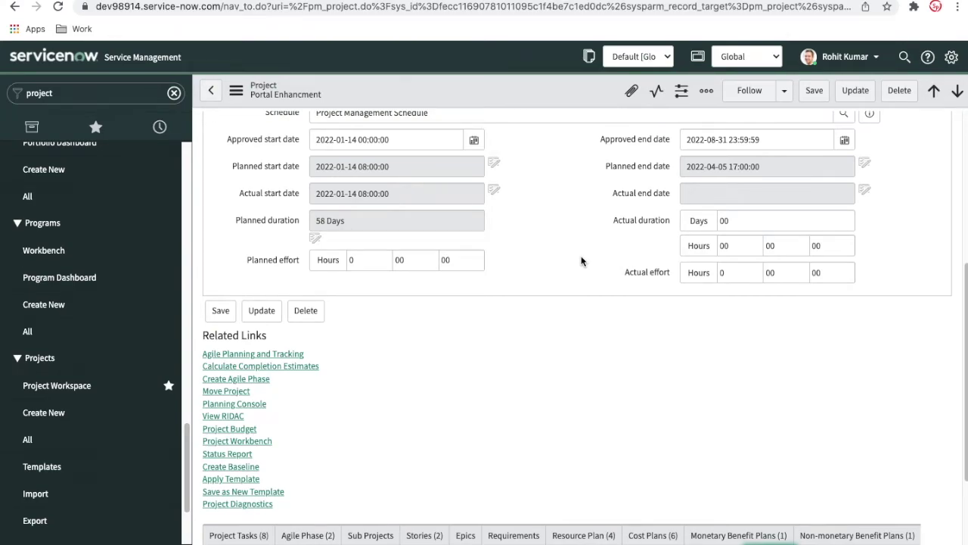
{"action": "scroll", "coordinate": [581, 261], "scroll_direction": "down", "scroll_amount": 2}
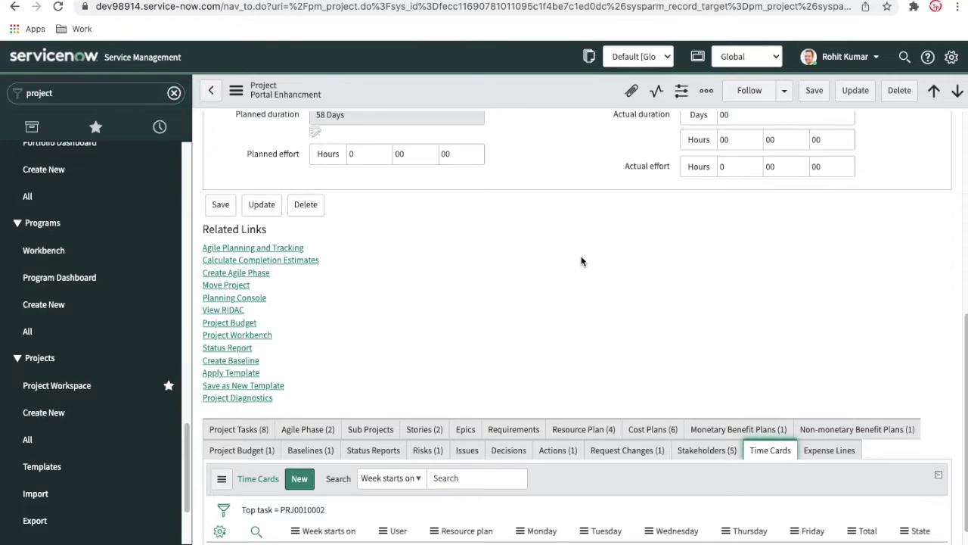
{"action": "scroll", "coordinate": [580, 260], "scroll_direction": "down", "scroll_amount": 1}
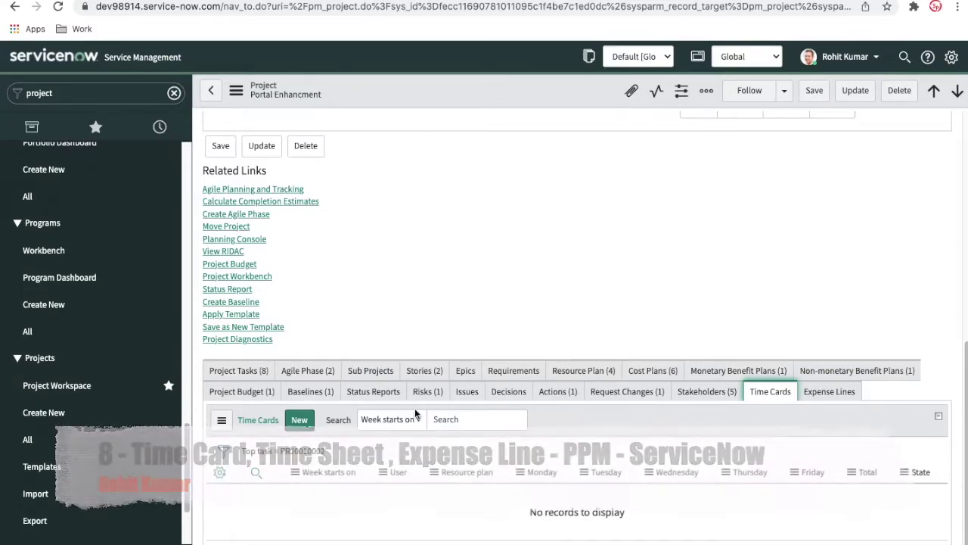
{"action": "scroll", "coordinate": [611, 310], "scroll_direction": "up", "scroll_amount": 10}
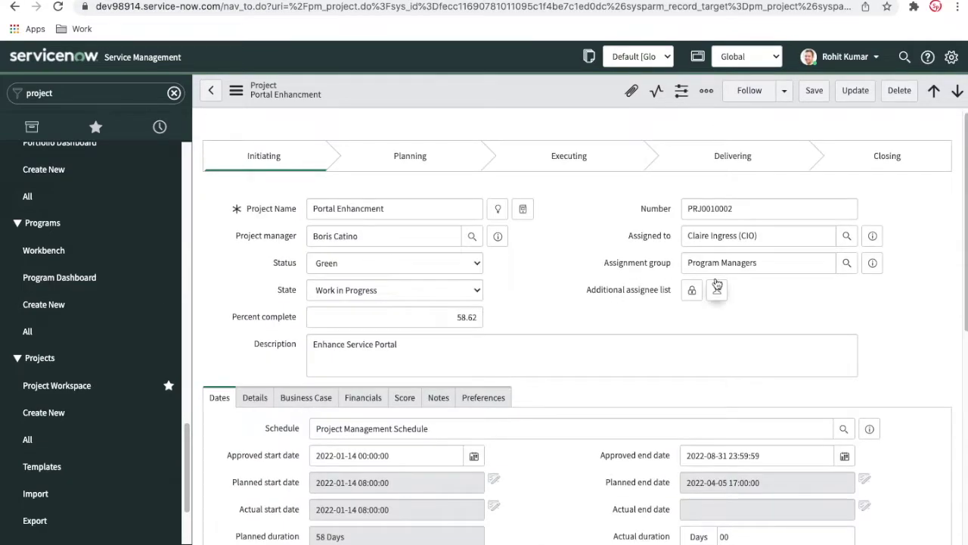
Step: Copy the assignee's name, duplicate the project tab, and start a new time card
{"action": "left_click", "coordinate": [769, 232]}
{"action": "triple_click", "coordinate": [682, 234]}
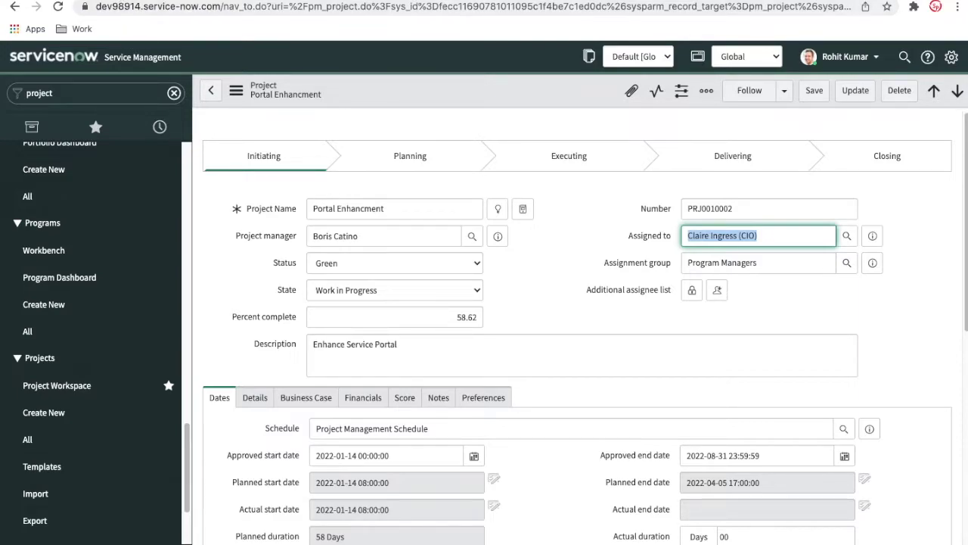
{"action": "right_click", "coordinate": [120, 1]}
{"action": "left_click", "coordinate": [154, 70]}
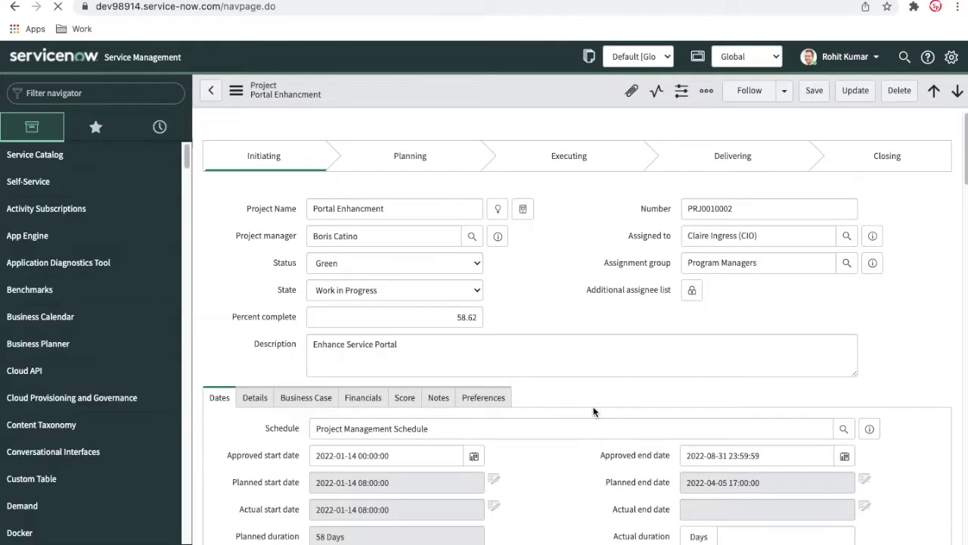
{"action": "scroll", "coordinate": [594, 411], "scroll_direction": "down", "scroll_amount": 15}
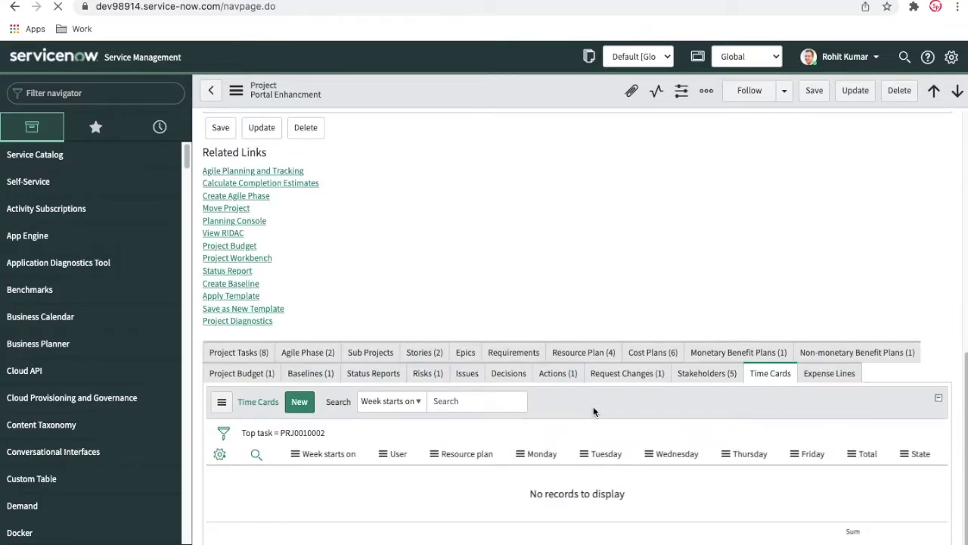
{"action": "left_click", "coordinate": [300, 403]}
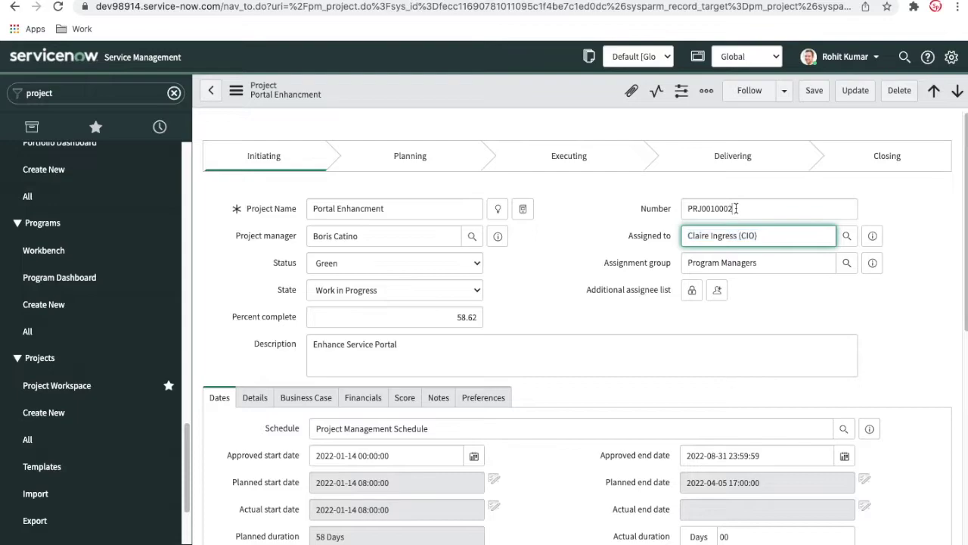
Step: Set the time card's Task to project number PRJ0010002
{"action": "double_click", "coordinate": [735, 208]}
{"action": "key", "text": "super+c"}
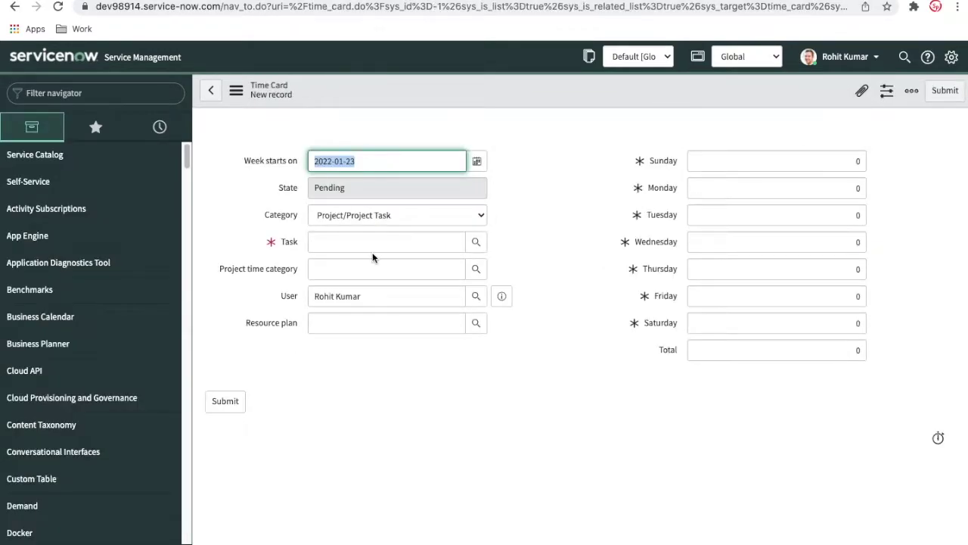
{"action": "left_click", "coordinate": [365, 241]}
{"action": "key", "text": "super+v"}
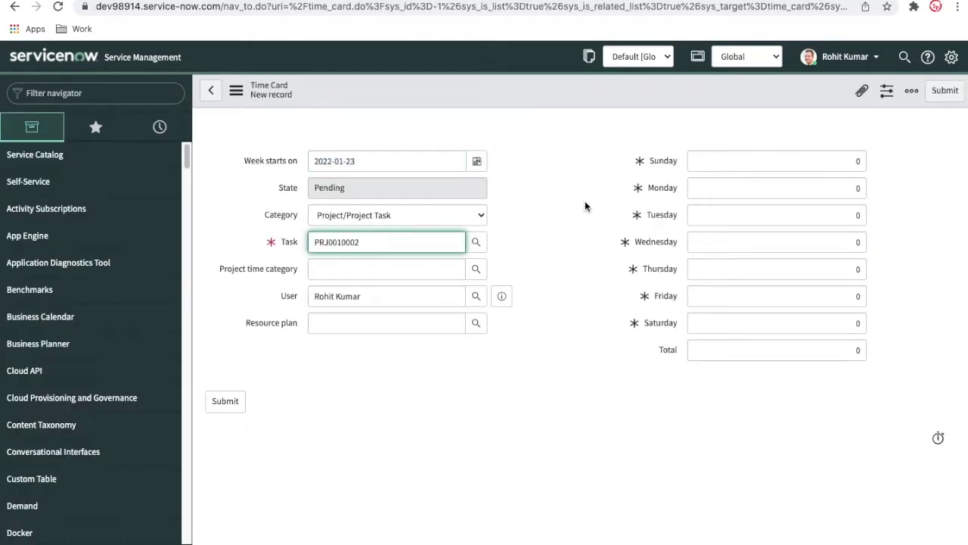
{"action": "left_click", "coordinate": [585, 201]}
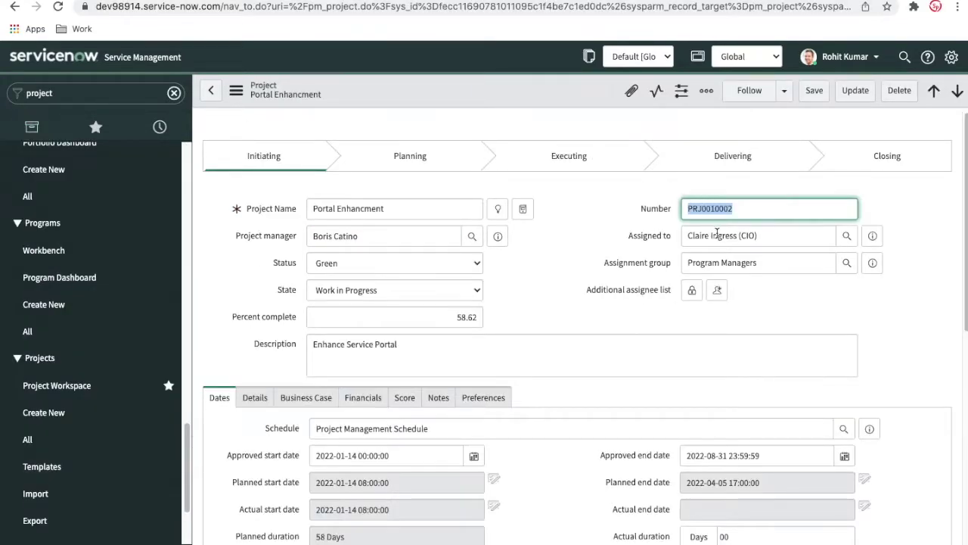
Step: Replace the time card's User with the project's copied assignee name
{"action": "left_click", "coordinate": [718, 234]}
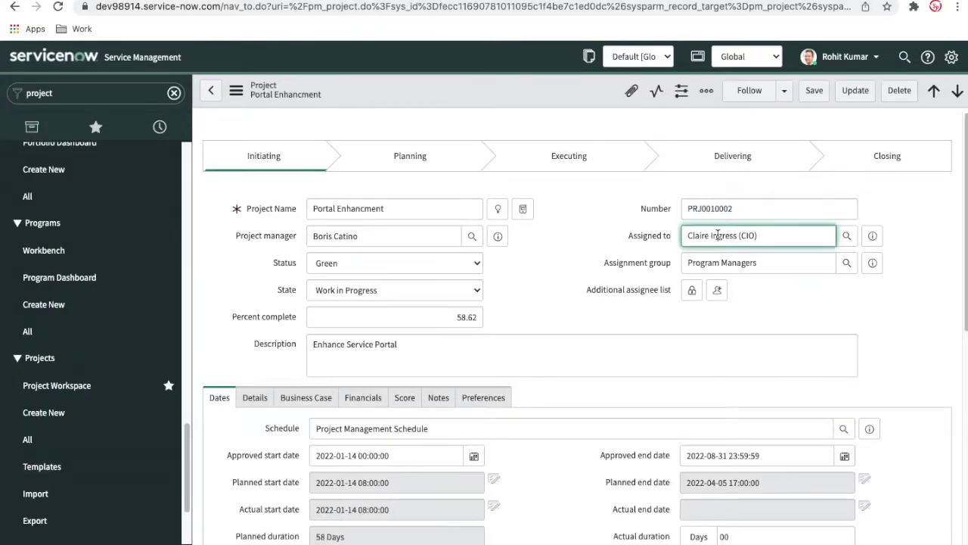
{"action": "triple_click", "coordinate": [717, 234]}
{"action": "key", "text": "ctrl+c"}
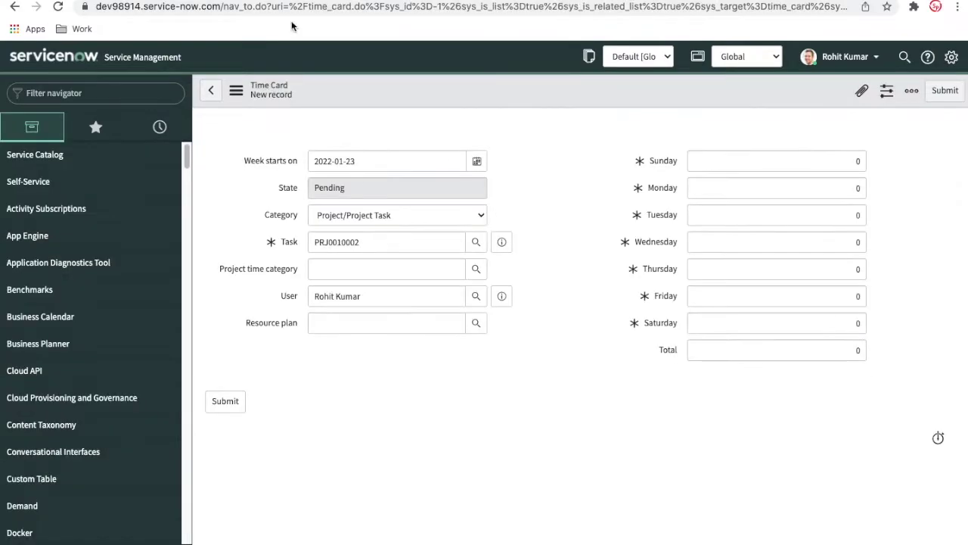
{"action": "left_click", "coordinate": [350, 295]}
{"action": "key", "text": "ctrl+a"}
{"action": "key", "text": "ctrl+v"}
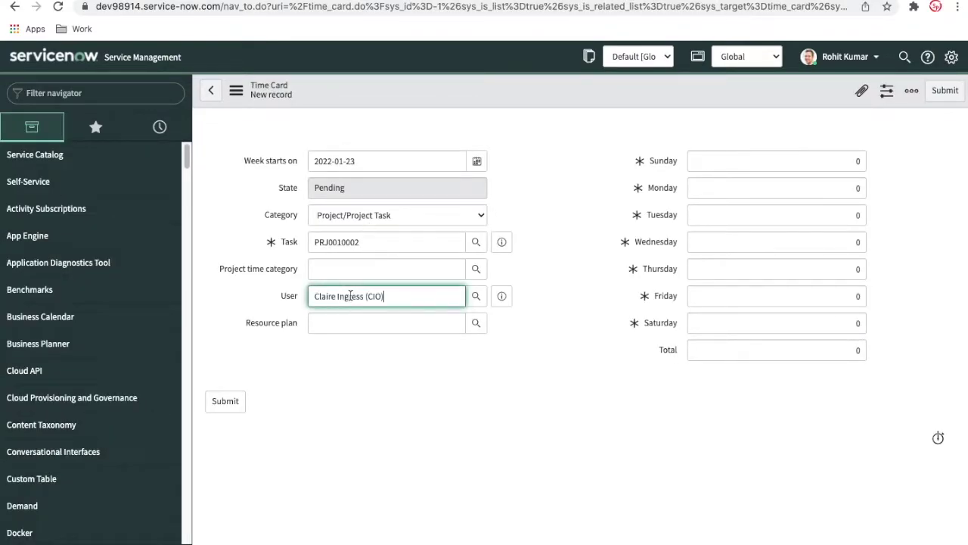
{"action": "left_click", "coordinate": [568, 279]}
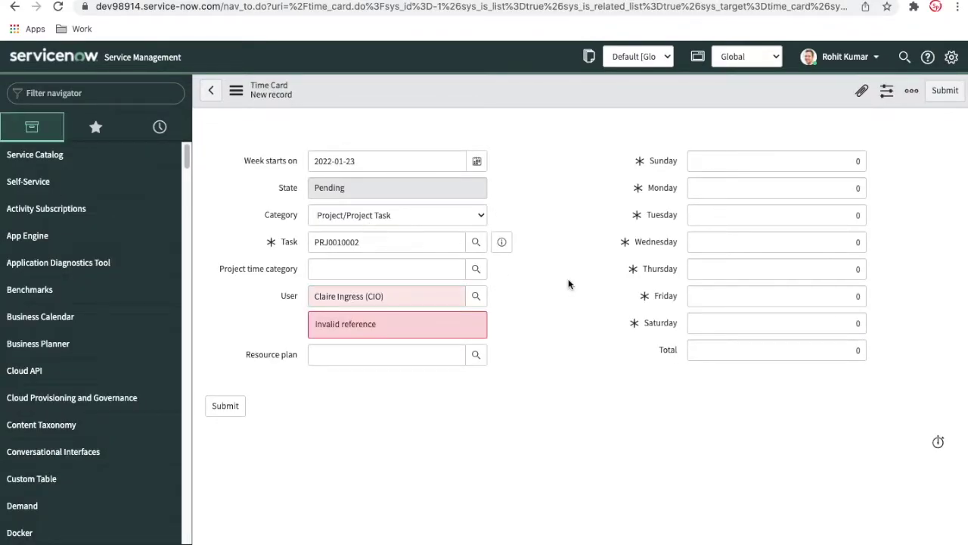
Step: Save the time card for the week of 2022-01-23
{"action": "right_click", "coordinate": [519, 91]}
{"action": "left_click", "coordinate": [527, 98]}
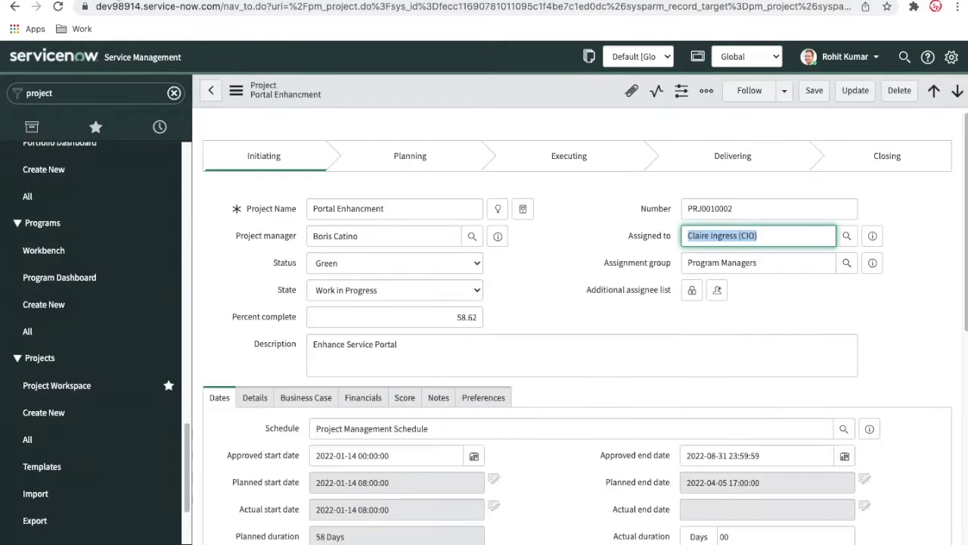
{"action": "scroll", "coordinate": [568, 334], "scroll_direction": "down", "scroll_amount": 10}
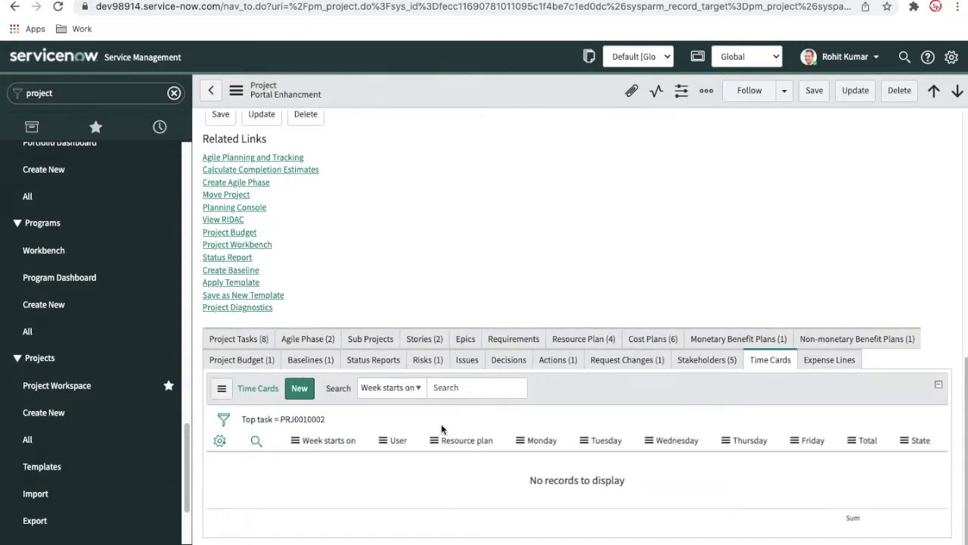
Step: Refresh Time Cards to see the Pending 2022-01-23 card, then list the project's eight tasks
{"action": "left_click", "coordinate": [310, 421]}
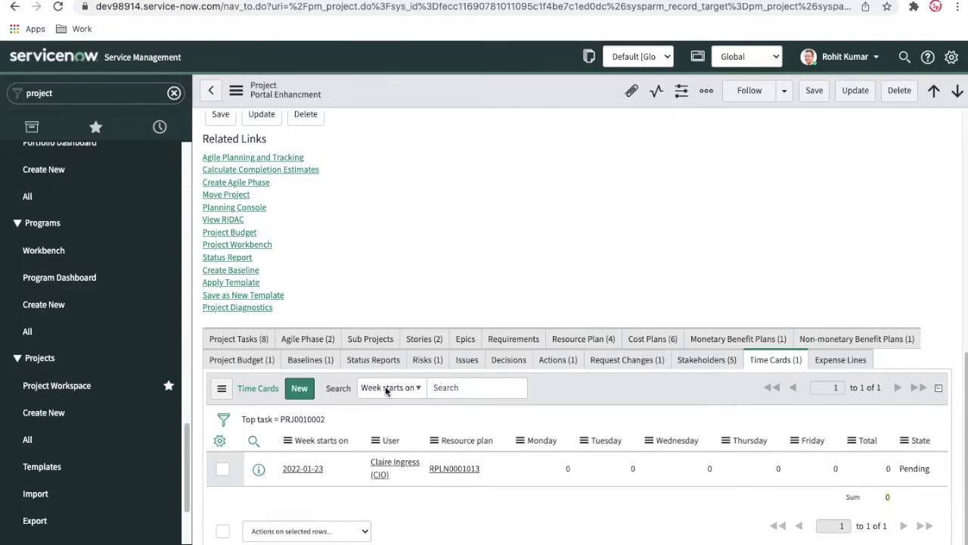
{"action": "left_click", "coordinate": [239, 339]}
{"action": "scroll", "coordinate": [366, 375], "scroll_direction": "down", "scroll_amount": 2}
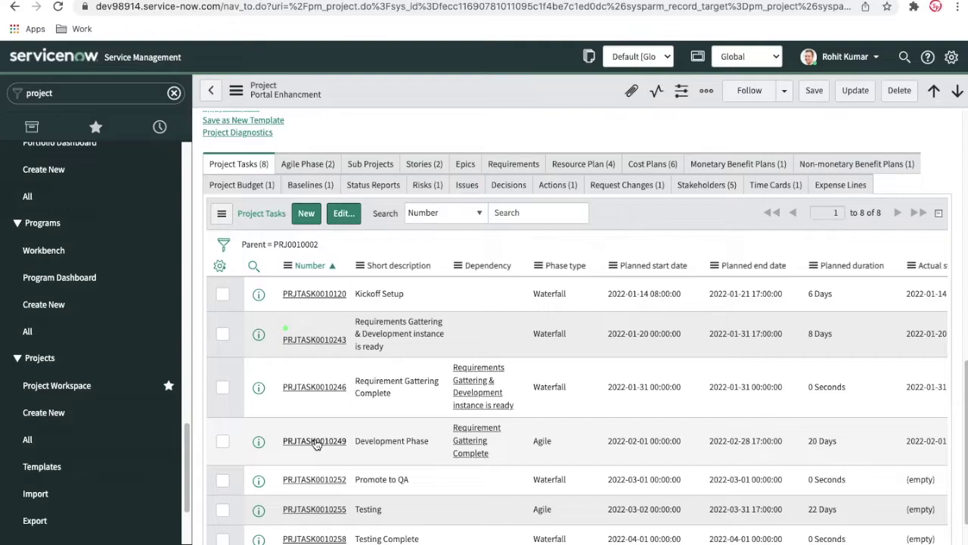
Step: Review the time cards of Development Phase task PRJTASK0010249, then return to Portal Enhancment
{"action": "left_click", "coordinate": [315, 441]}
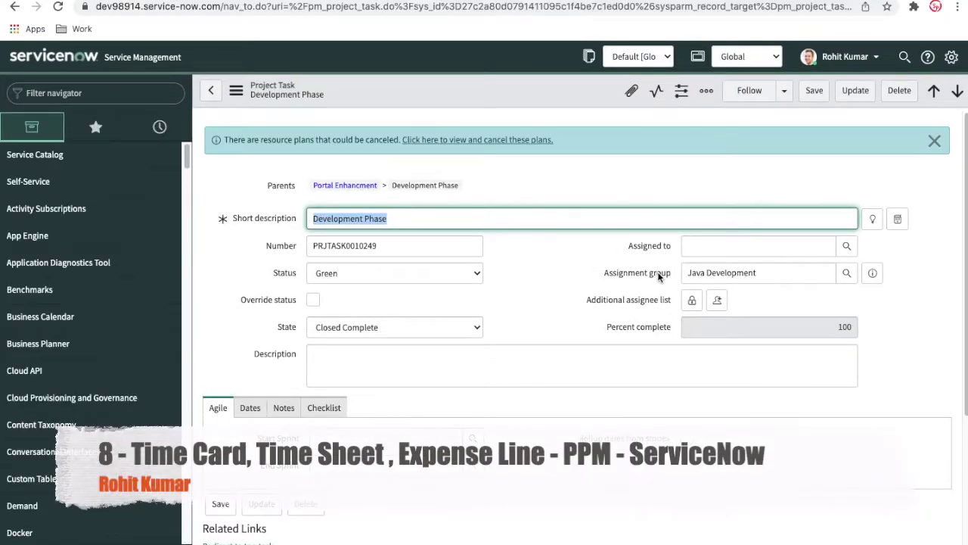
{"action": "scroll", "coordinate": [658, 277], "scroll_direction": "down", "scroll_amount": 3}
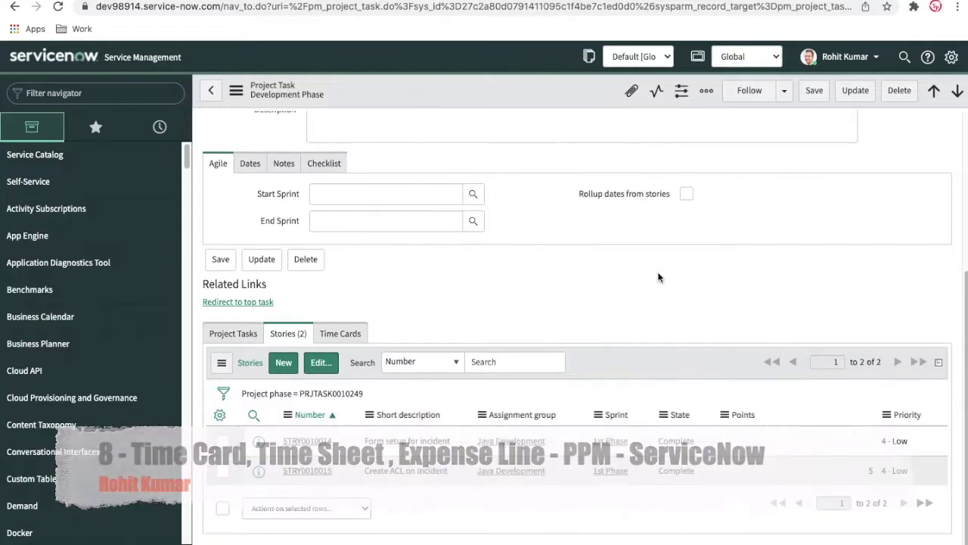
{"action": "left_click", "coordinate": [335, 333]}
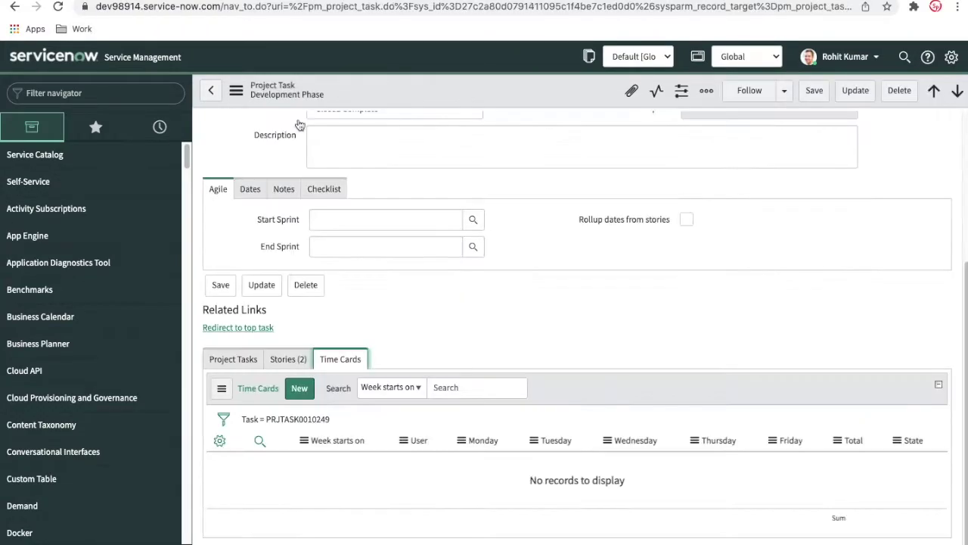
{"action": "scroll", "coordinate": [397, 206], "scroll_direction": "up", "scroll_amount": 3}
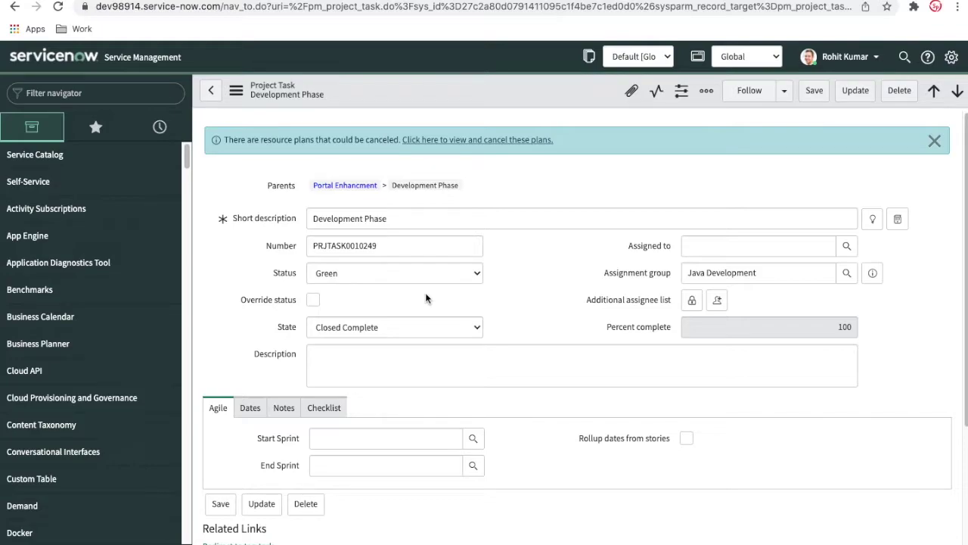
{"action": "scroll", "coordinate": [521, 433], "scroll_direction": "down", "scroll_amount": 2}
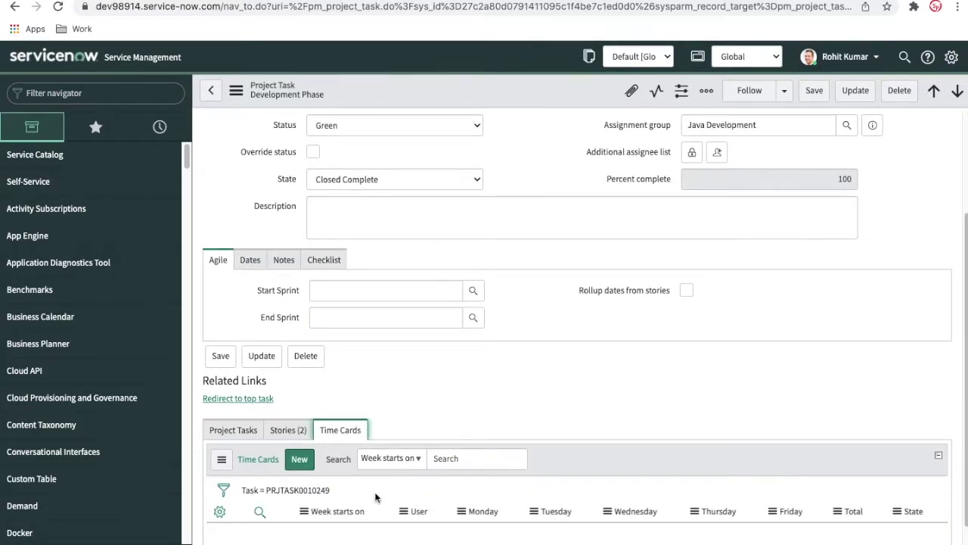
{"action": "scroll", "coordinate": [484, 422], "scroll_direction": "up", "scroll_amount": 2}
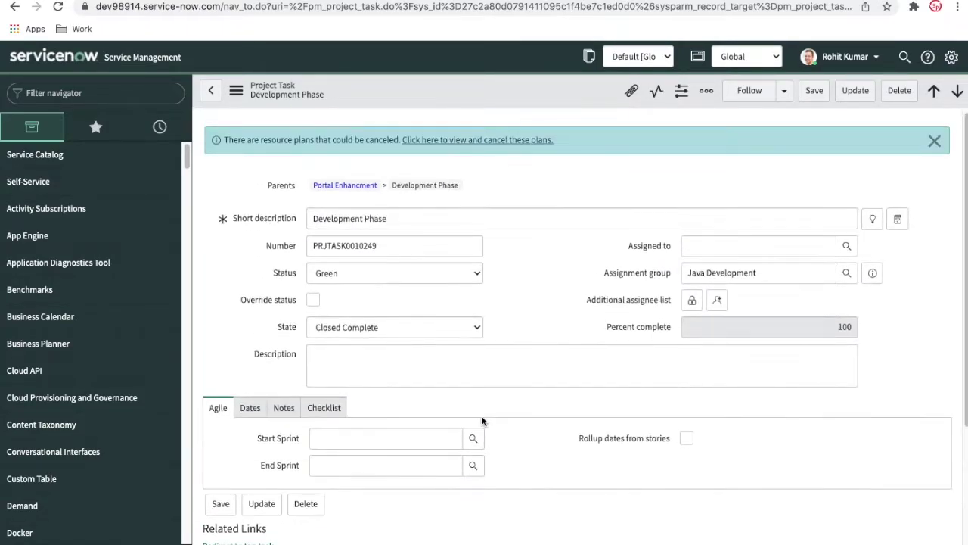
{"action": "left_click", "coordinate": [330, 187]}
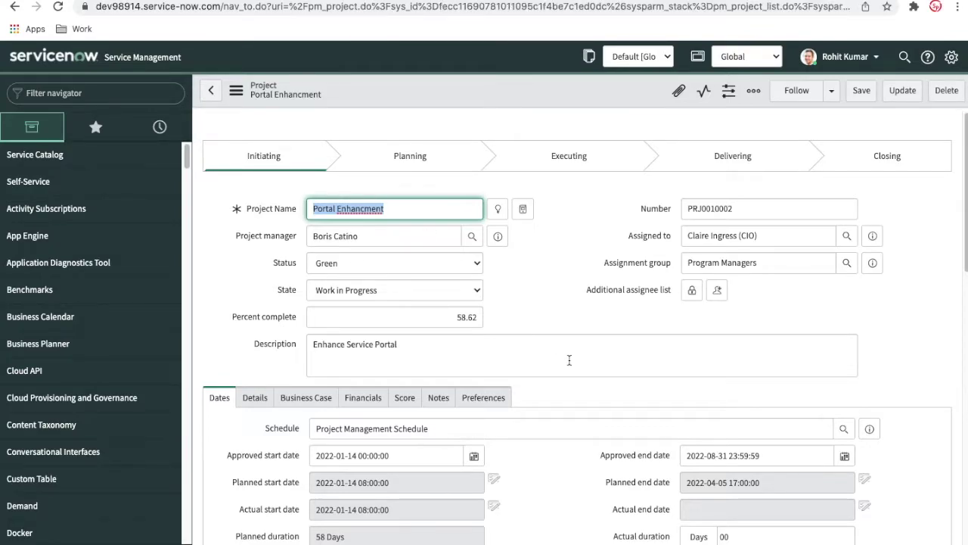
Step: Switch the project's related list to Time Cards, showing the single Pending card totalling 0
{"action": "scroll", "coordinate": [568, 360], "scroll_direction": "down", "scroll_amount": 3}
{"action": "scroll", "coordinate": [592, 398], "scroll_direction": "down", "scroll_amount": 3}
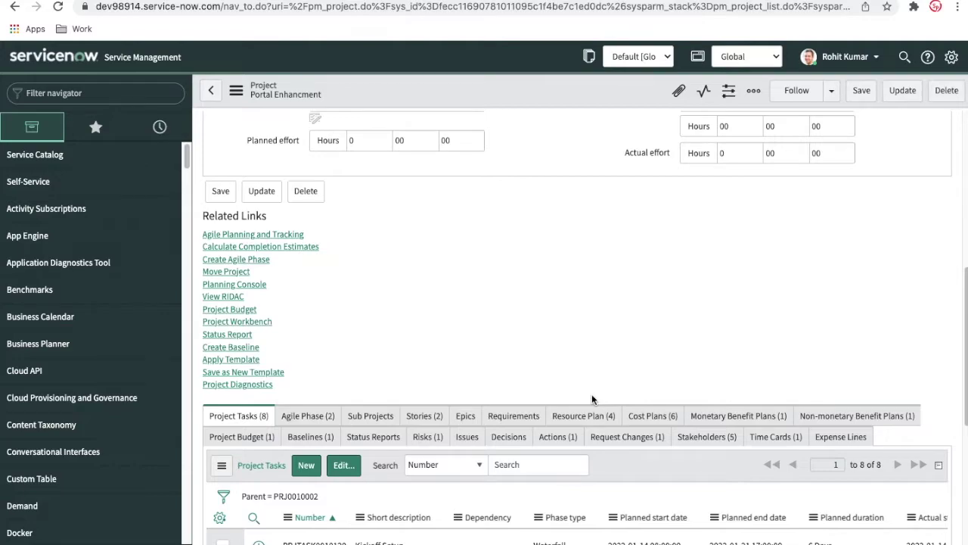
{"action": "scroll", "coordinate": [591, 393], "scroll_direction": "down", "scroll_amount": 1}
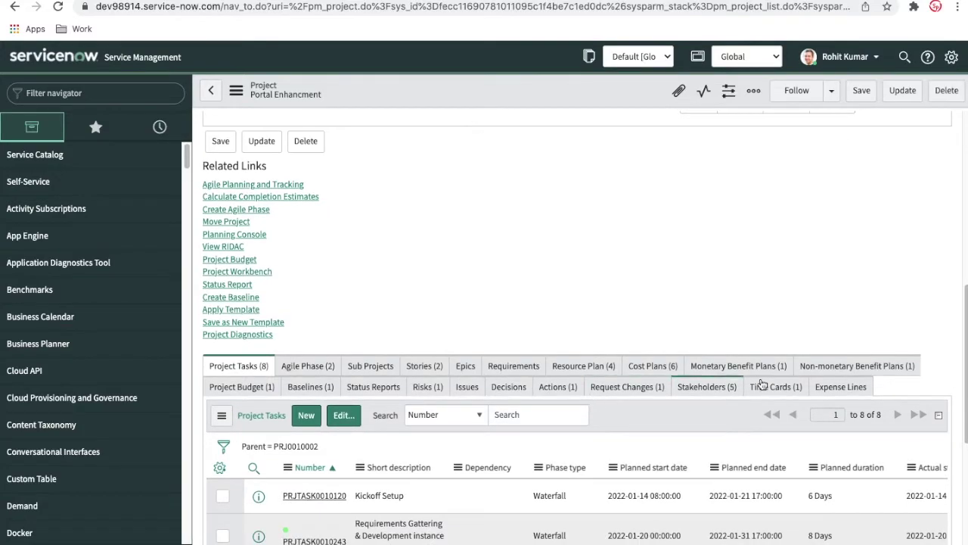
{"action": "left_click", "coordinate": [776, 387]}
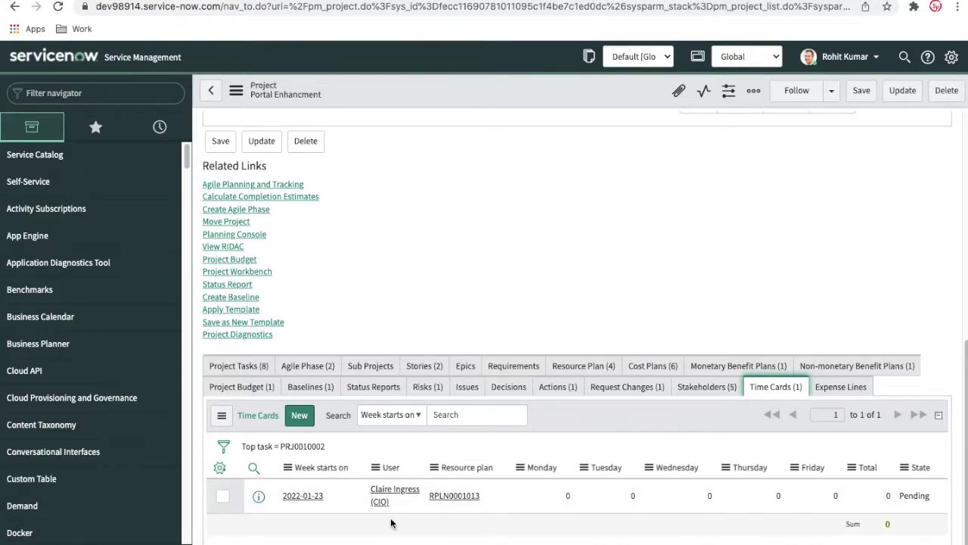
Step: Abandon an inline change to the existing card's User and start a new Project/Project Task time card
{"action": "left_click_drag", "start_coordinate": [390, 503], "coordinate": [358, 490]}
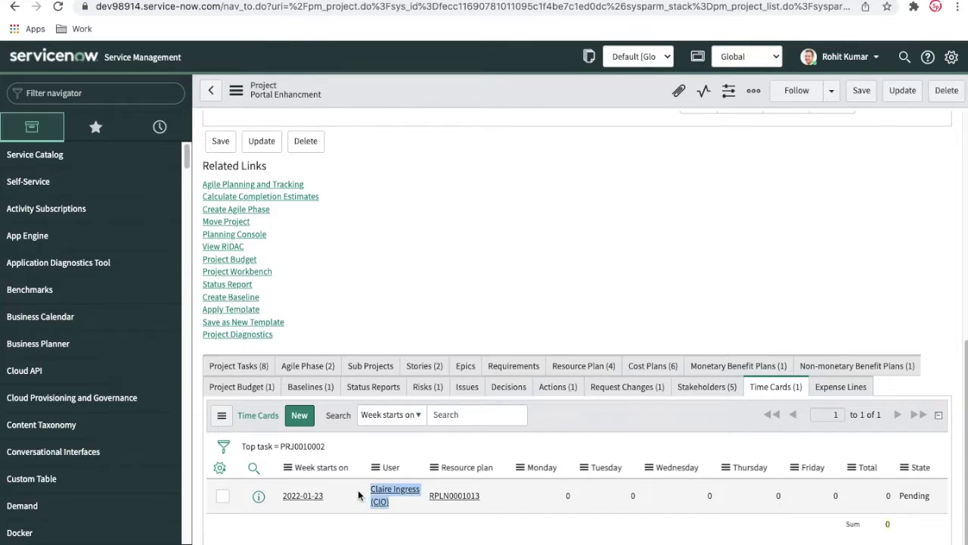
{"action": "left_click", "coordinate": [406, 505]}
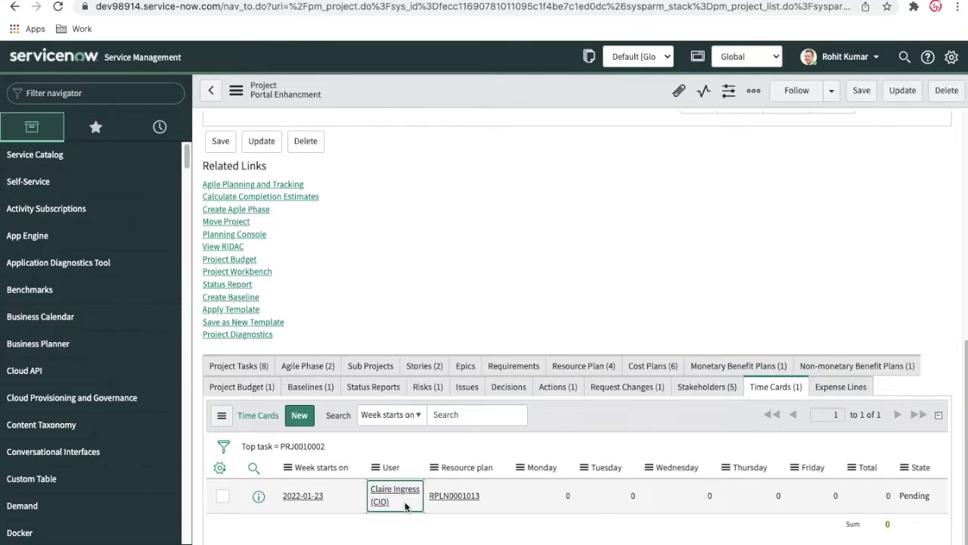
{"action": "double_click", "coordinate": [405, 505]}
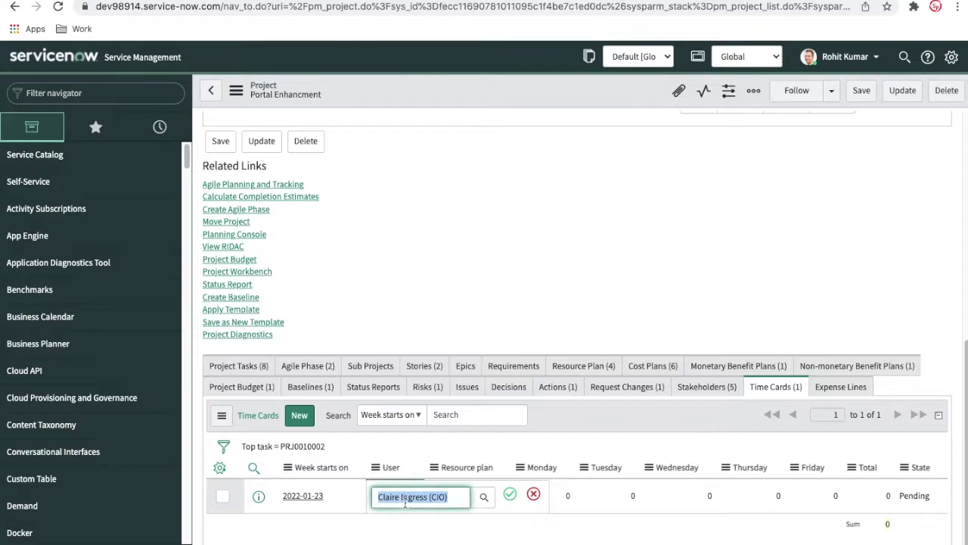
{"action": "type", "text": "Rohit Ku"}
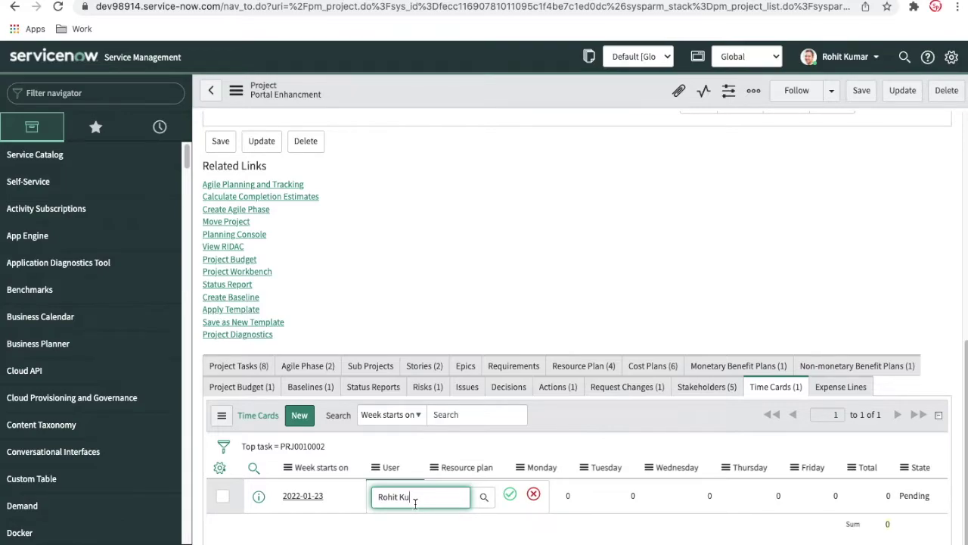
{"action": "left_click", "coordinate": [533, 494]}
{"action": "left_click", "coordinate": [308, 421]}
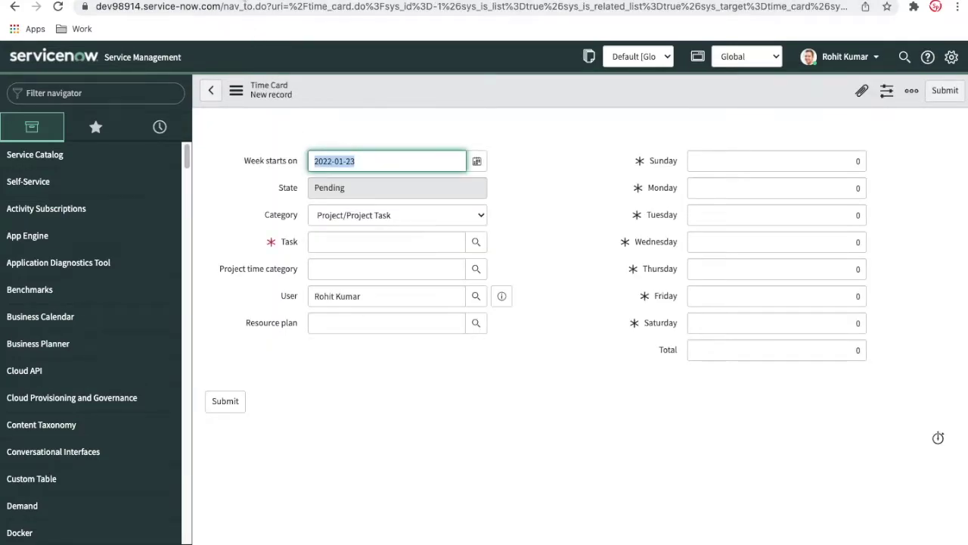
Step: Set the new time card's Task to PRJ0010002 and save it
{"action": "left_click", "coordinate": [476, 241]}
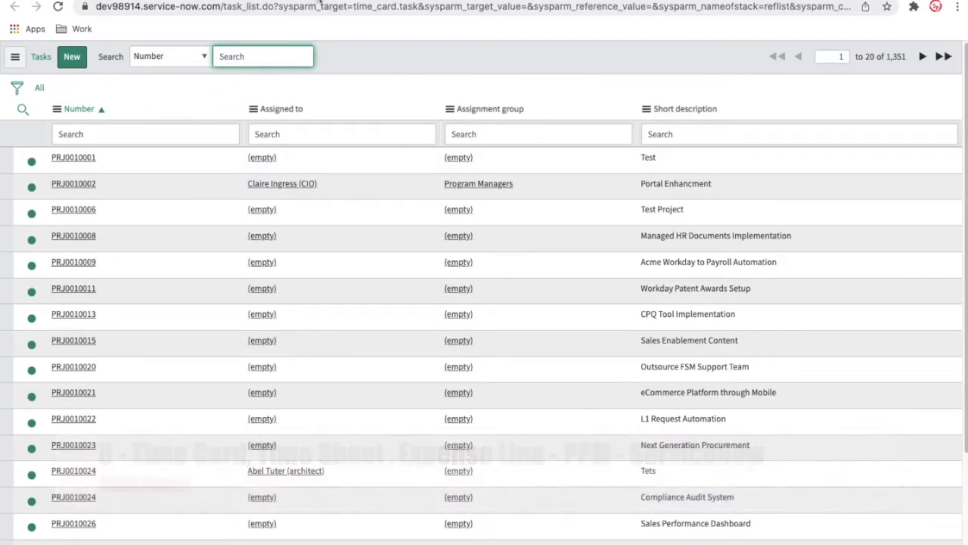
{"action": "left_click", "coordinate": [73, 183]}
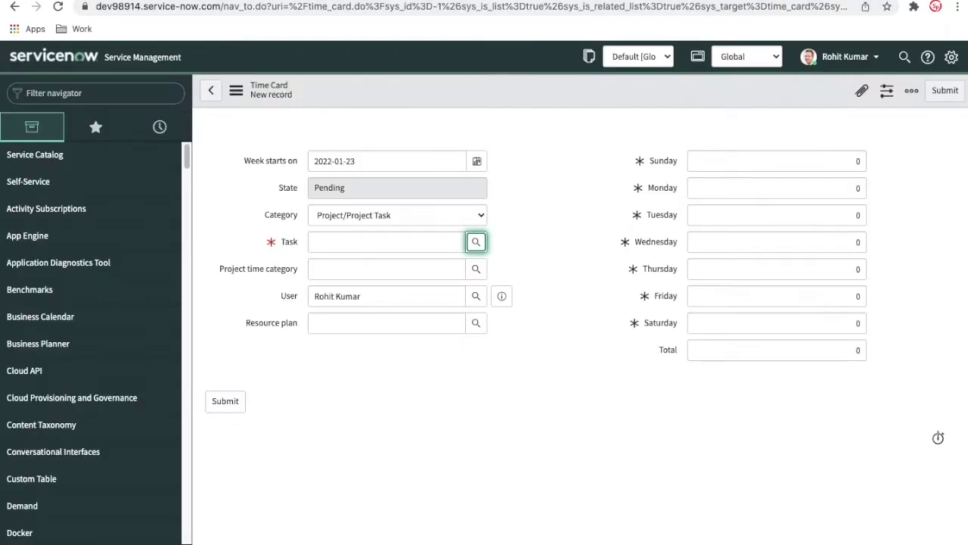
{"action": "double_click", "coordinate": [376, 243]}
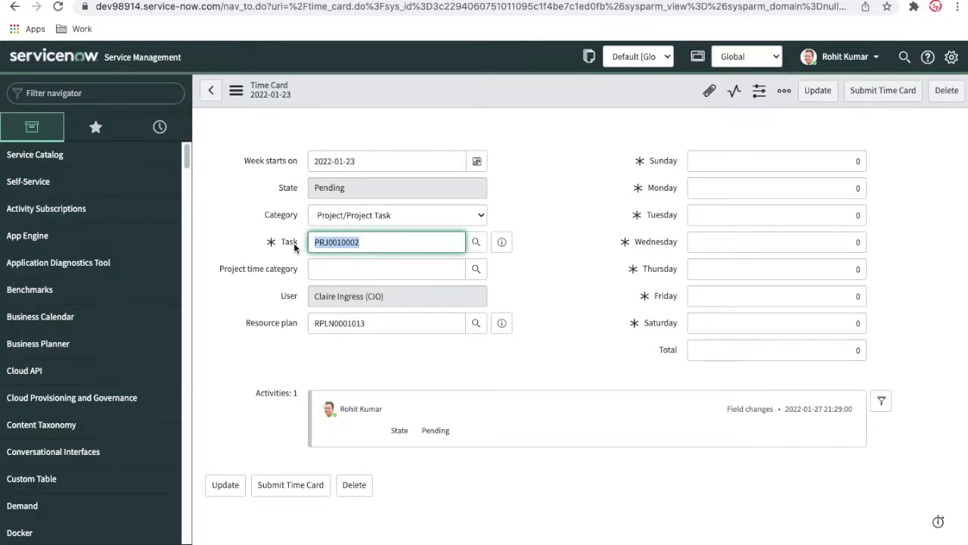
{"action": "mouse_move", "coordinate": [292, 248]}
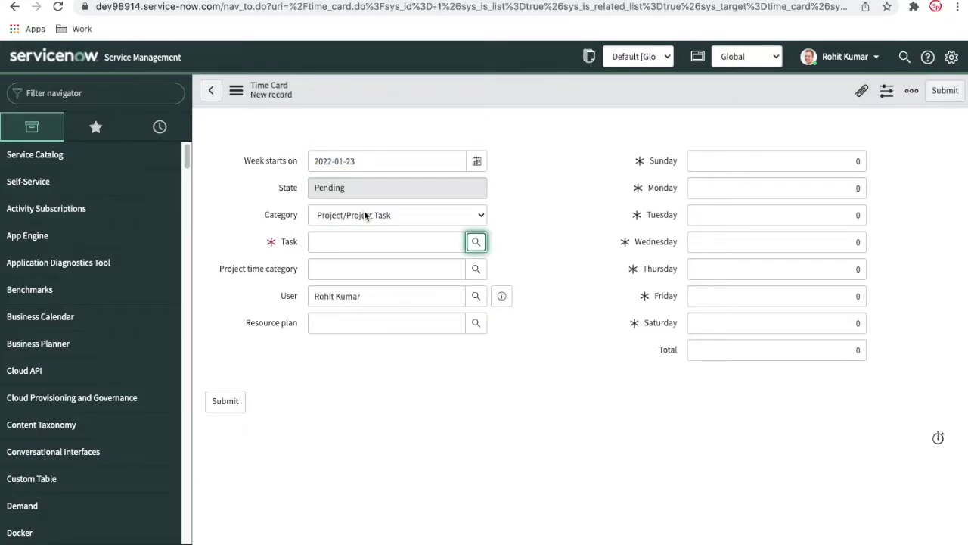
{"action": "left_click", "coordinate": [352, 239]}
{"action": "key", "text": "ctrl+v"}
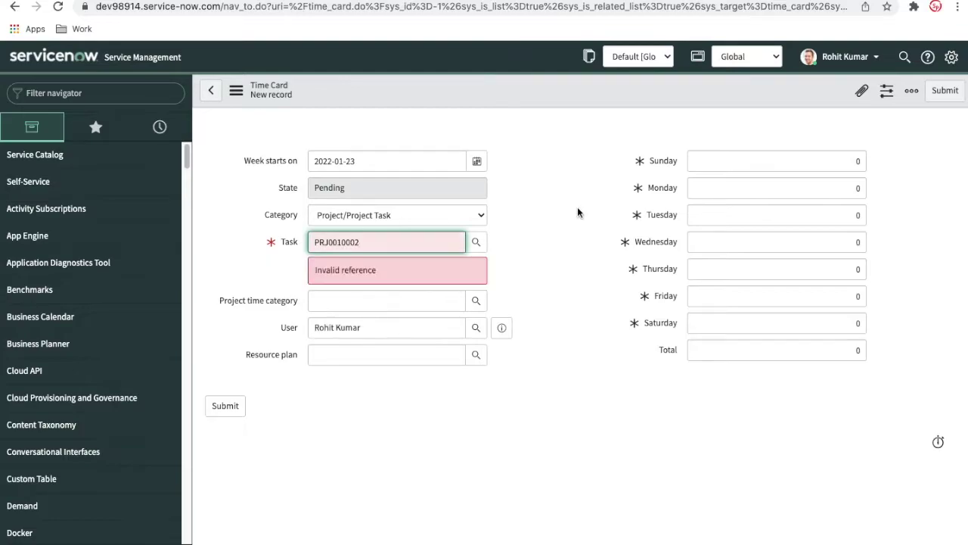
{"action": "left_click", "coordinate": [577, 207]}
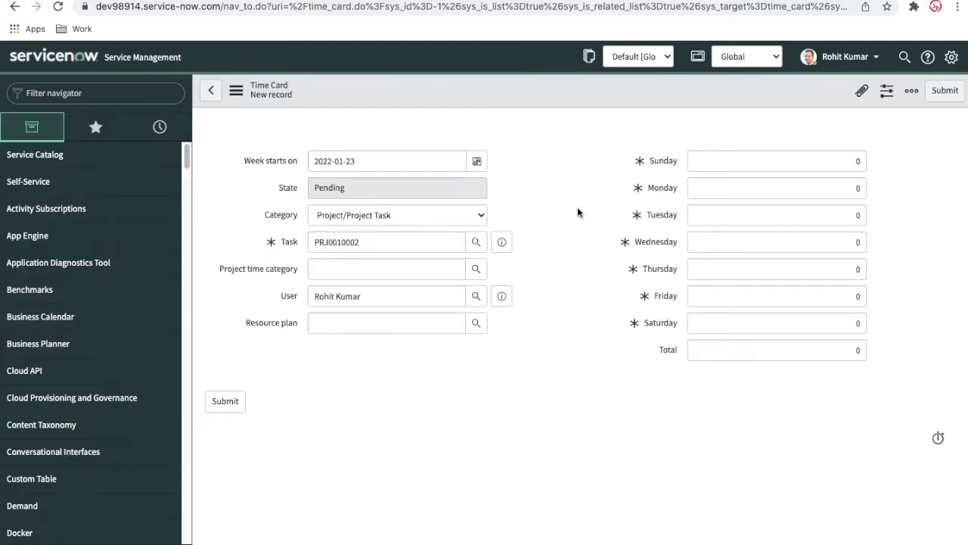
{"action": "right_click", "coordinate": [529, 88]}
{"action": "left_click", "coordinate": [540, 97]}
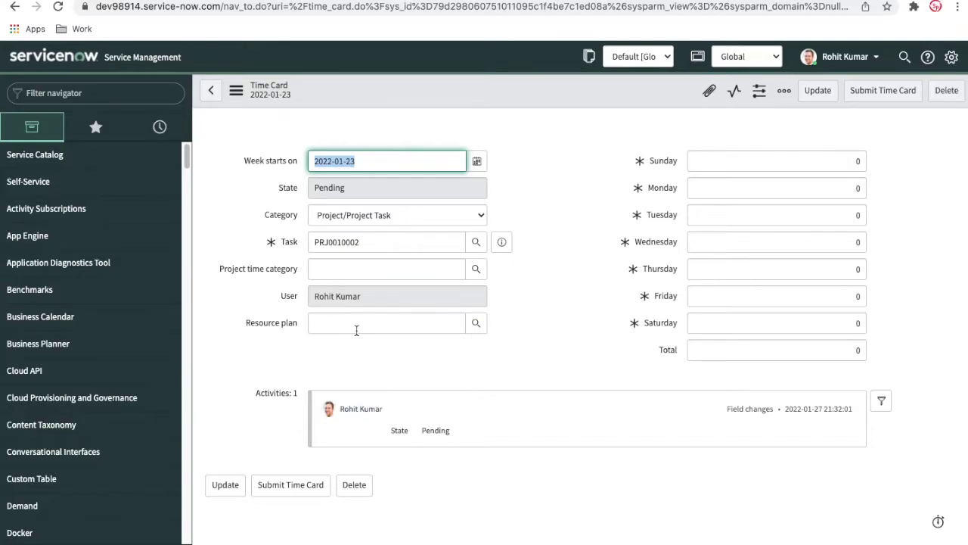
Step: Open PRJ0010002's project record from the Task preview and check its Resource Plans list
{"action": "left_click", "coordinate": [502, 243]}
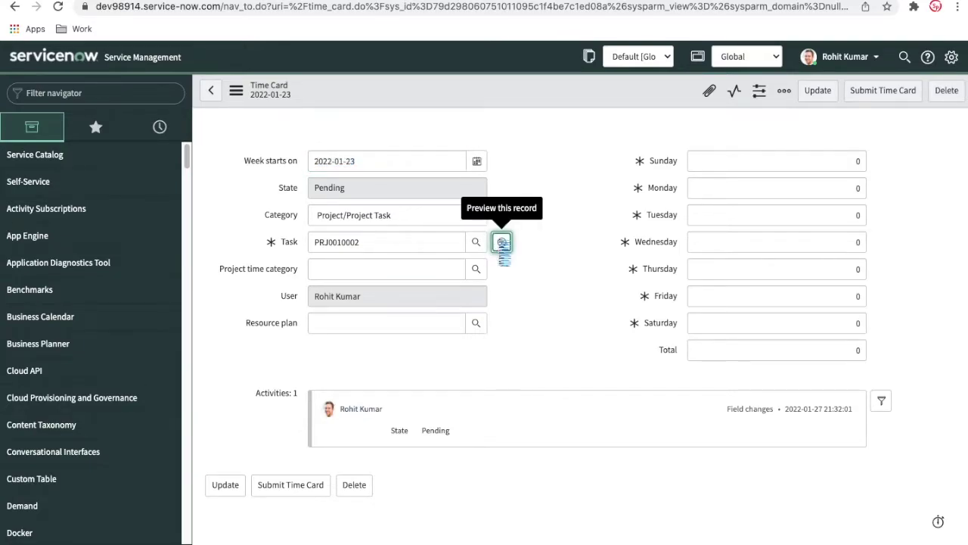
{"action": "left_click", "coordinate": [718, 278]}
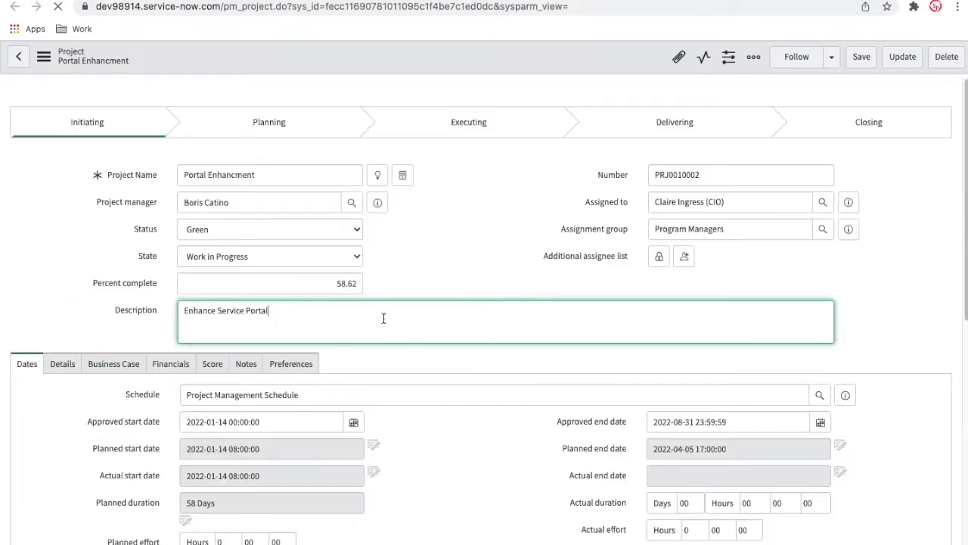
{"action": "scroll", "coordinate": [399, 463], "scroll_direction": "down", "scroll_amount": 5}
{"action": "scroll", "coordinate": [399, 463], "scroll_direction": "down", "scroll_amount": 2}
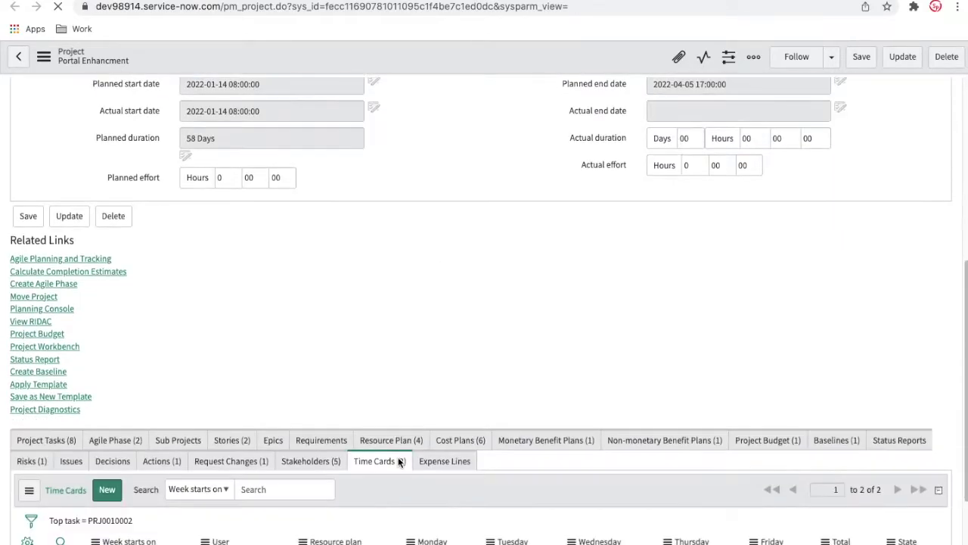
{"action": "left_click", "coordinate": [389, 439]}
{"action": "scroll", "coordinate": [451, 377], "scroll_direction": "down", "scroll_amount": 3}
{"action": "scroll", "coordinate": [452, 382], "scroll_direction": "down", "scroll_amount": 1}
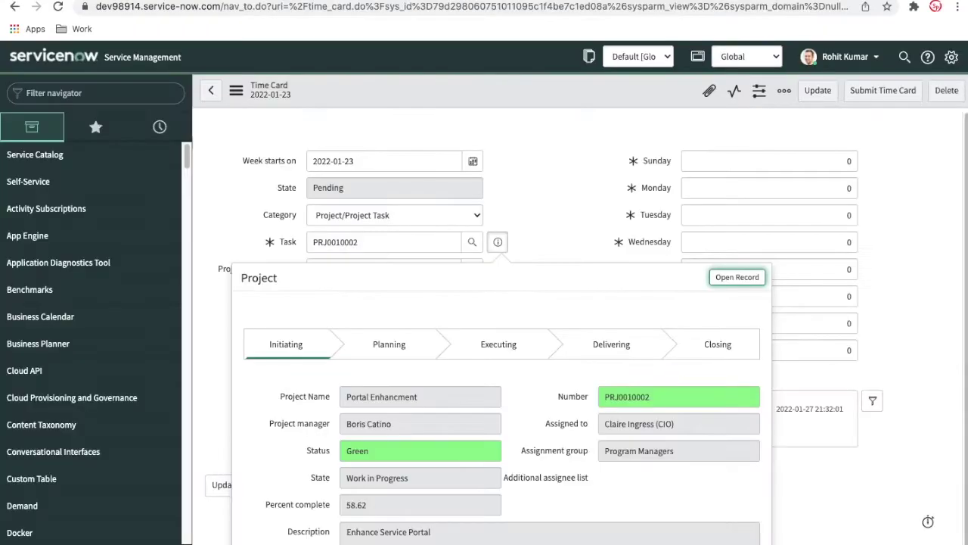
{"action": "left_click", "coordinate": [274, 211]}
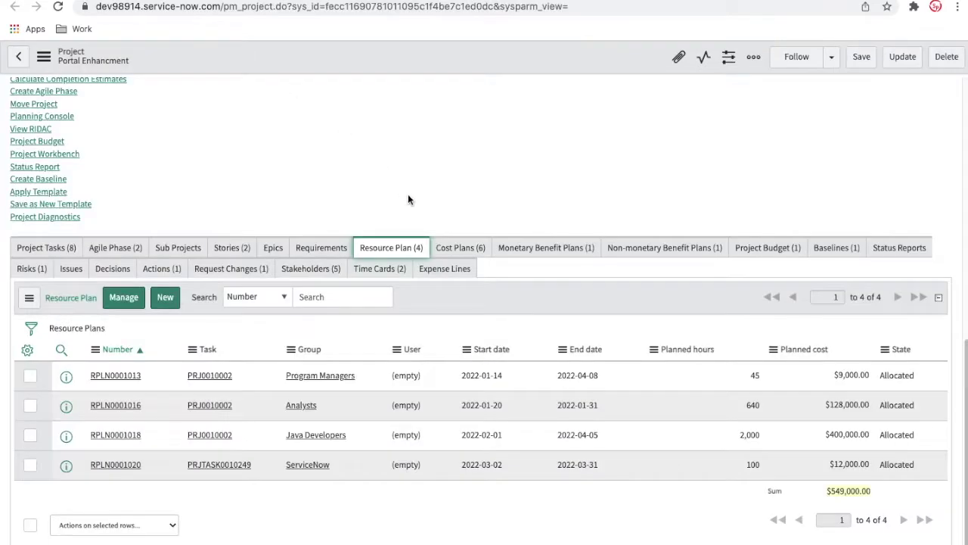
Step: Show the Portal Enhancment project's eight tasks, starting with Kickoff Setup
{"action": "scroll", "coordinate": [408, 193], "scroll_direction": "up", "scroll_amount": 10}
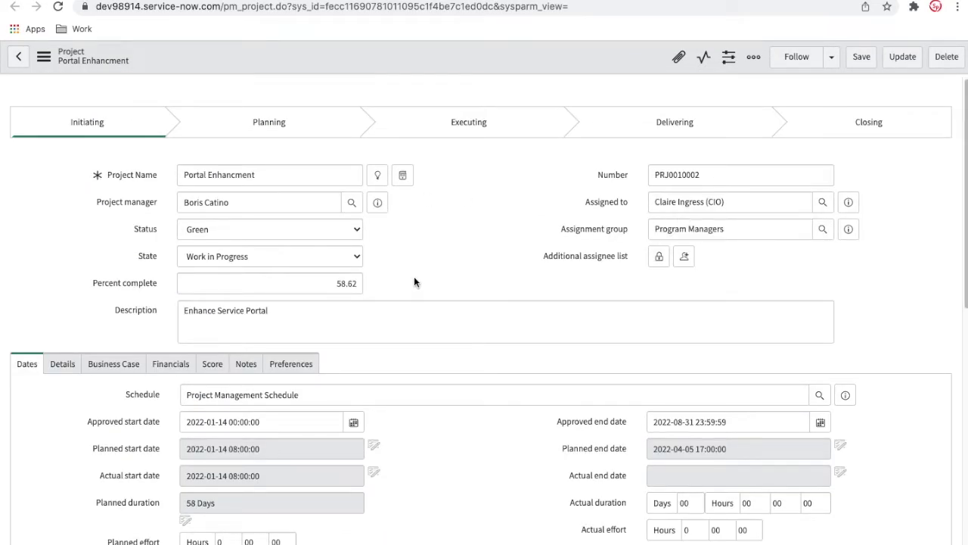
{"action": "scroll", "coordinate": [414, 276], "scroll_direction": "down", "scroll_amount": 10}
{"action": "left_click", "coordinate": [45, 296]}
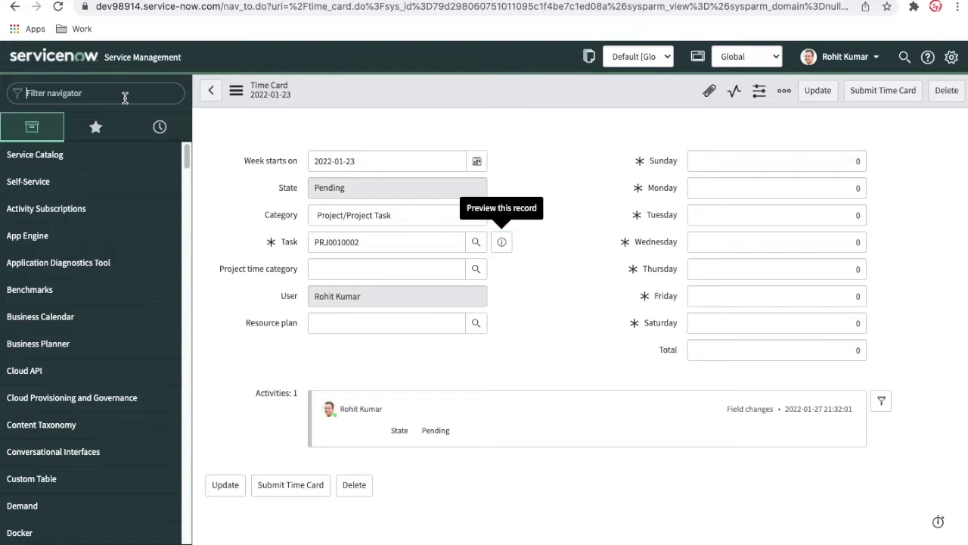
{"action": "left_click", "coordinate": [124, 98]}
Step: Filter the navigator for 'time s' and open the Time Sheet Portal for 23–29 January 2022
{"action": "type", "text": "t"}
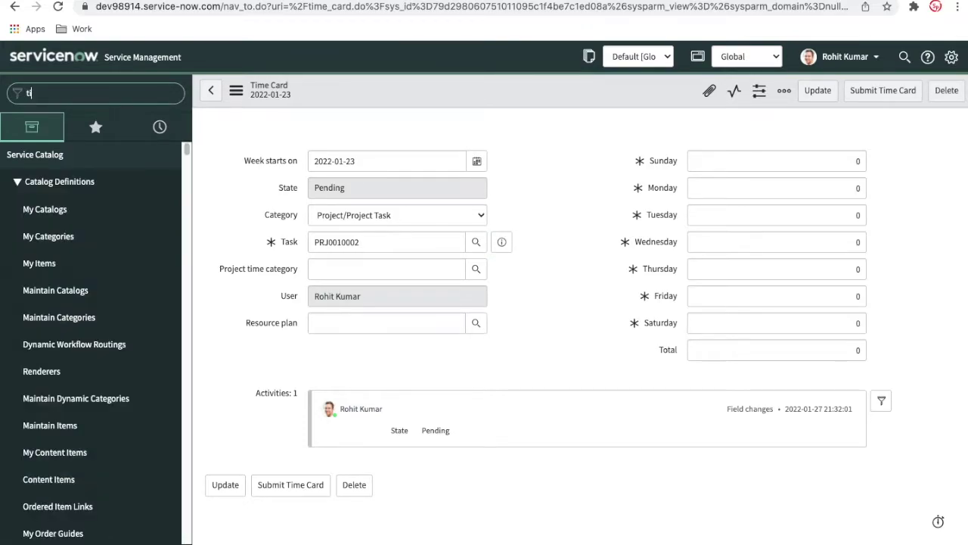
{"action": "type", "text": "ime se"}
{"action": "key", "text": "BackSpace"}
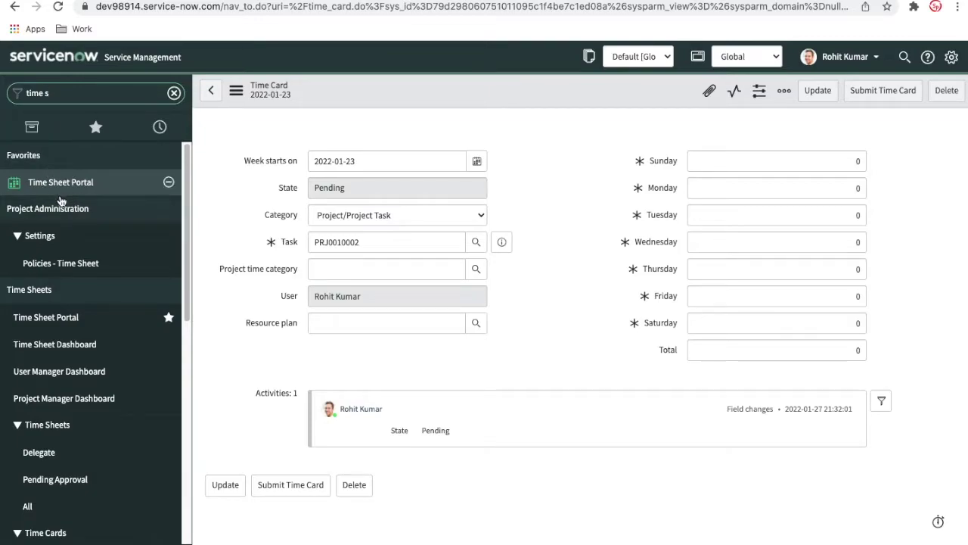
{"action": "left_click", "coordinate": [67, 188]}
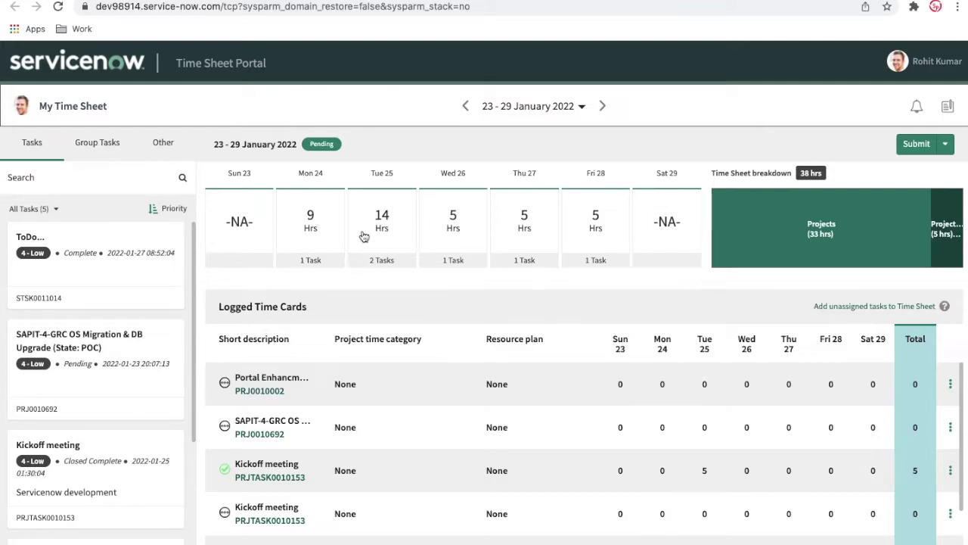
Step: Copy the project number PRJ0010002 and filter the portal's task list by it
{"action": "scroll", "coordinate": [122, 424], "scroll_direction": "down", "scroll_amount": 2}
{"action": "scroll", "coordinate": [121, 424], "scroll_direction": "down", "scroll_amount": 2}
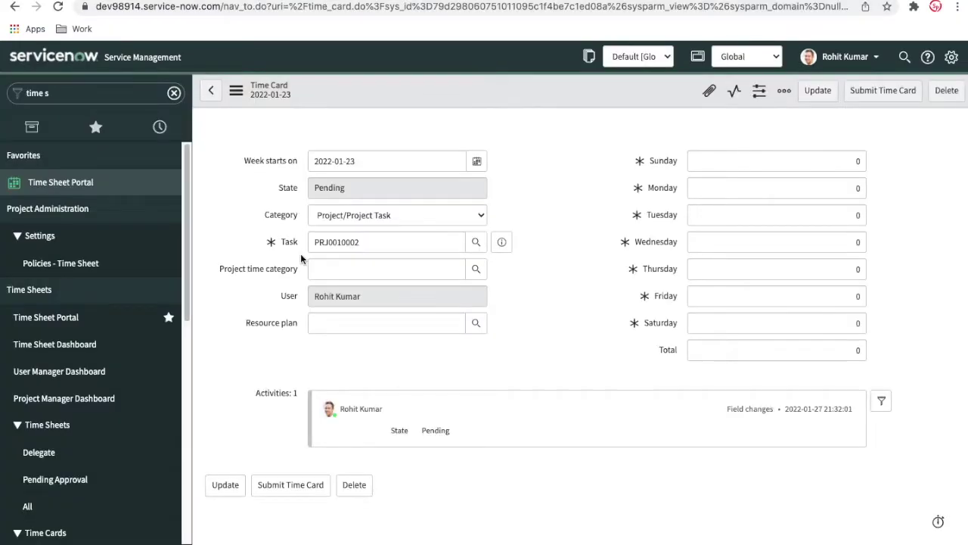
{"action": "left_click_drag", "start_coordinate": [361, 246], "coordinate": [295, 240]}
{"action": "key", "text": "ctrl+c"}
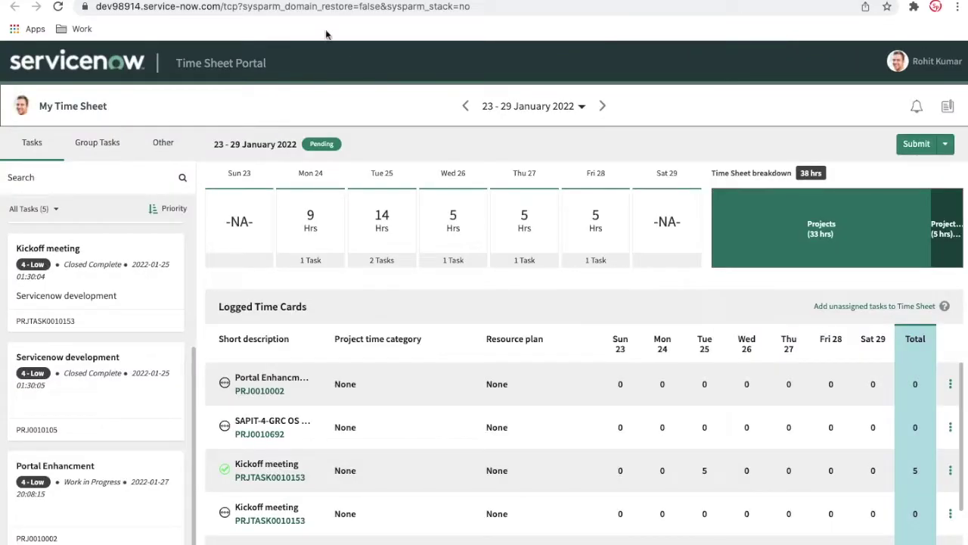
{"action": "left_click", "coordinate": [107, 179]}
{"action": "key", "text": "ctrl+v"}
Step: Log 9 hours for Portal Enhancement on Monday 24
{"action": "mouse_move", "coordinate": [88, 248]}
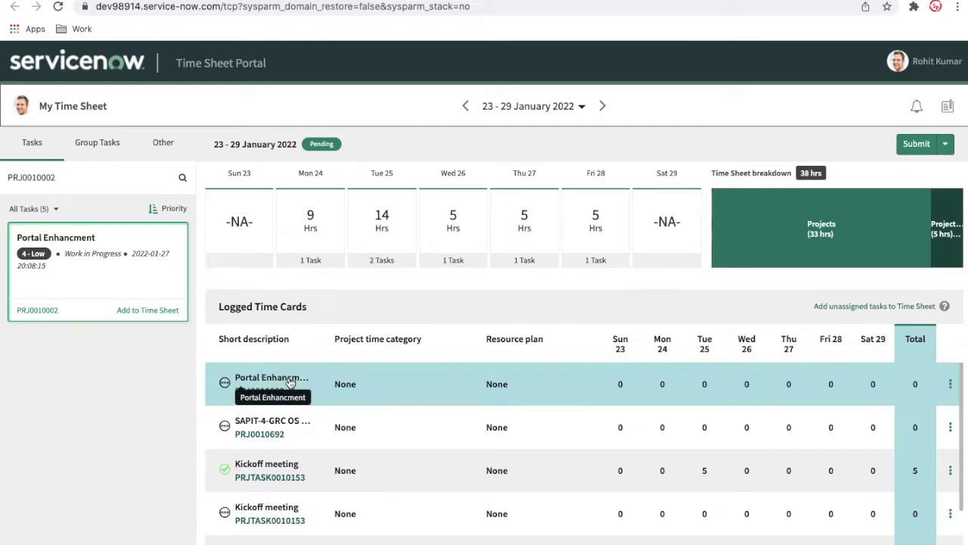
{"action": "left_click", "coordinate": [672, 385]}
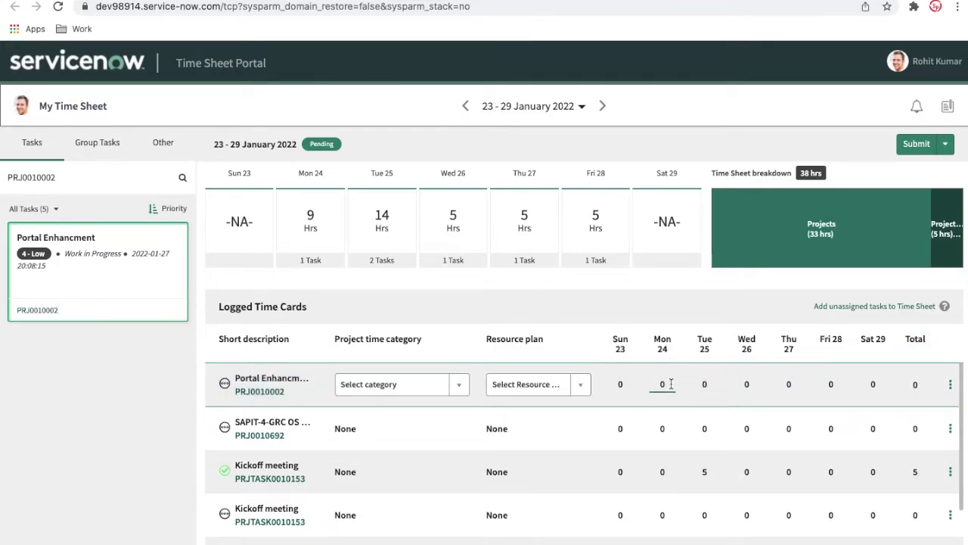
{"action": "key", "text": "BackSpace"}
{"action": "type", "text": "9"}
{"action": "key", "text": "Return"}
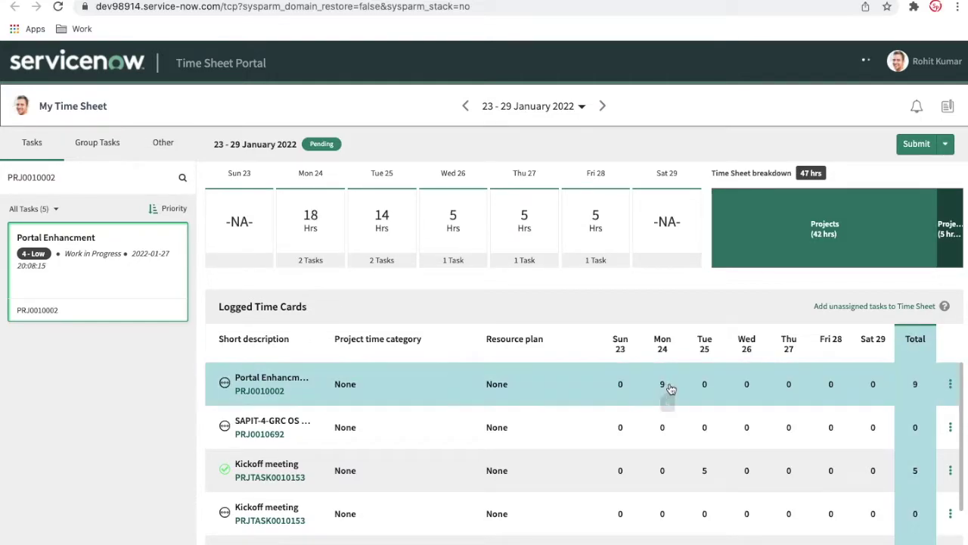
Step: Log 9 hours on Tuesday 25 and check the Portal Enhancement time card totals 18 hours
{"action": "mouse_move", "coordinate": [824, 248]}
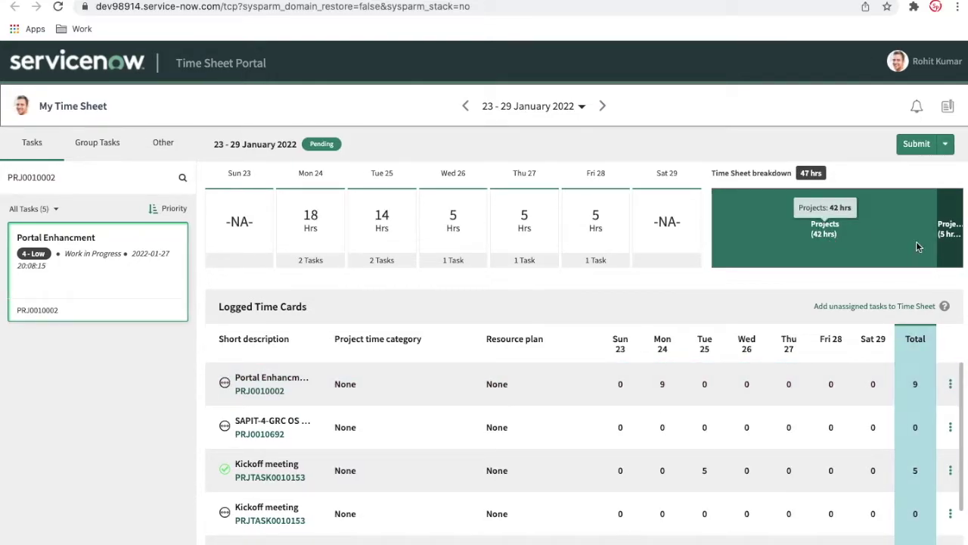
{"action": "mouse_move", "coordinate": [949, 231]}
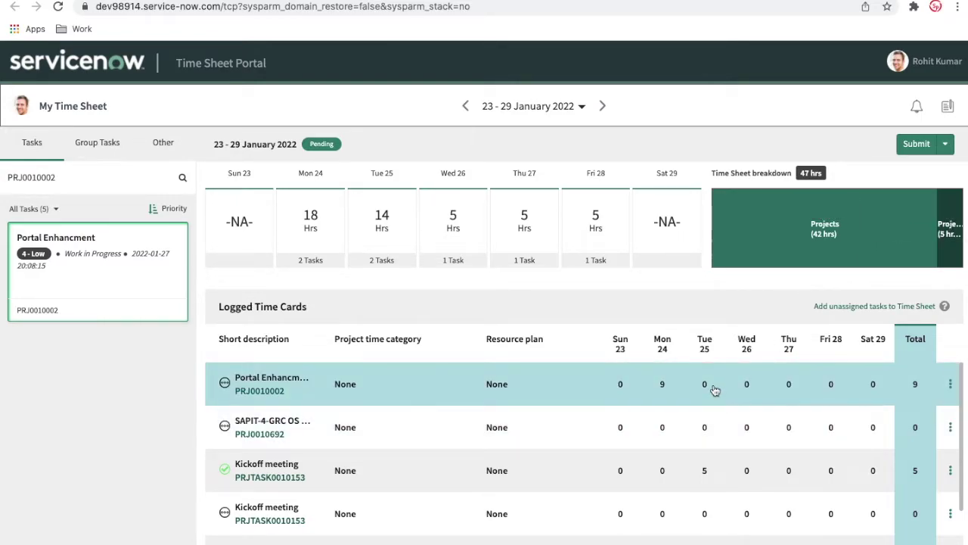
{"action": "mouse_move", "coordinate": [815, 243]}
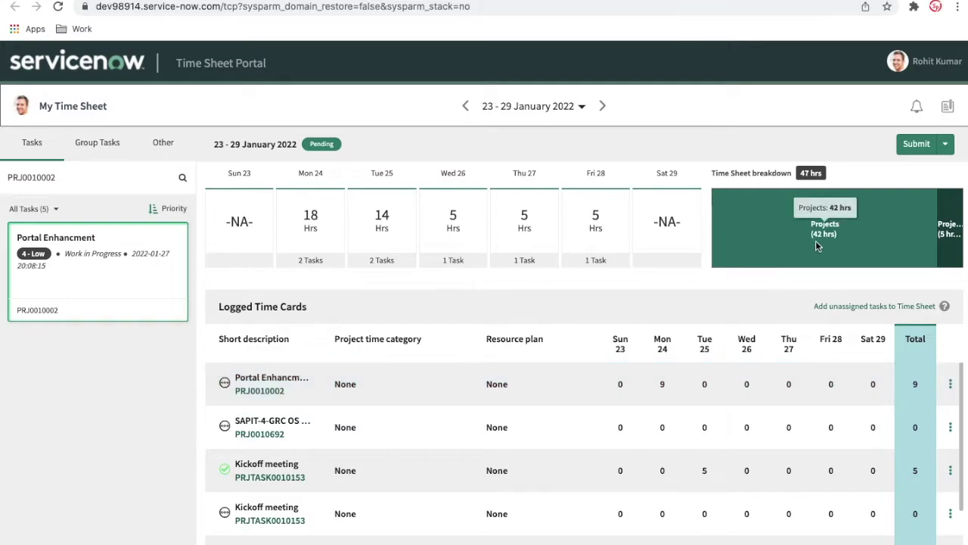
{"action": "left_click", "coordinate": [713, 382]}
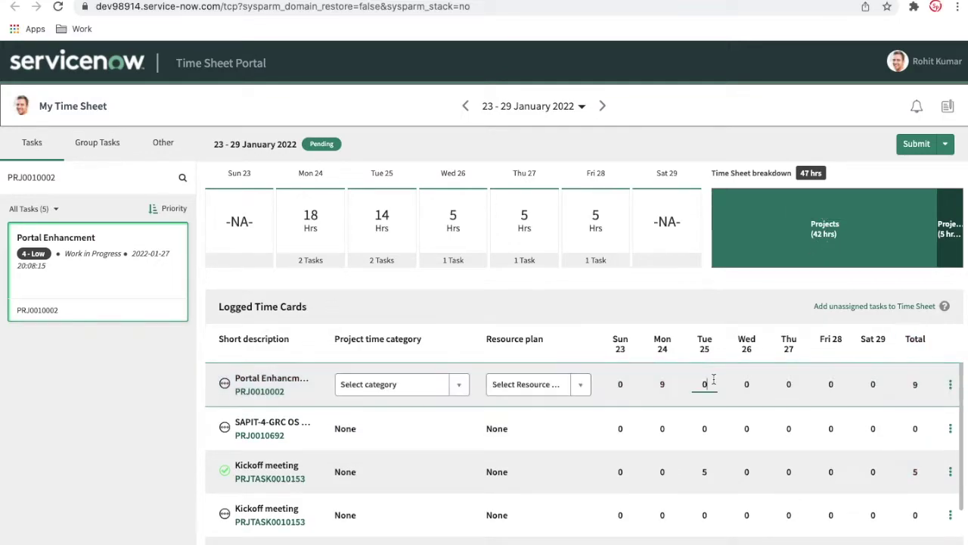
{"action": "key", "text": "BackSpace"}
{"action": "type", "text": "9"}
{"action": "key", "text": "Return"}
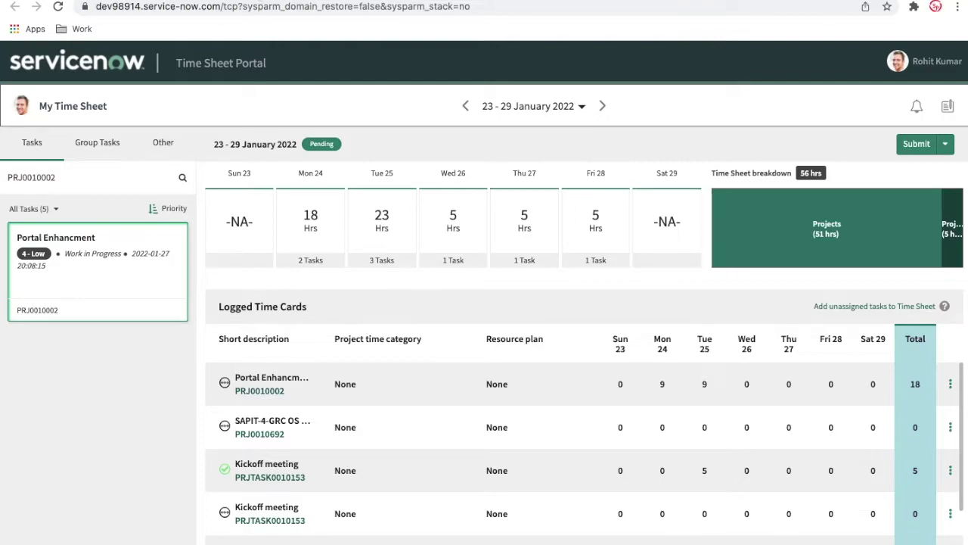
{"action": "left_click", "coordinate": [227, 0]}
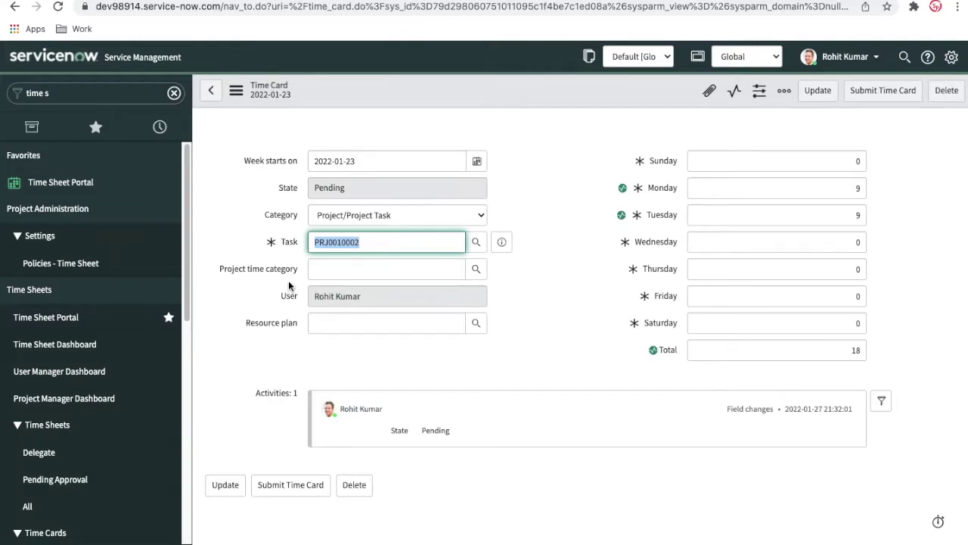
{"action": "key", "text": "Return"}
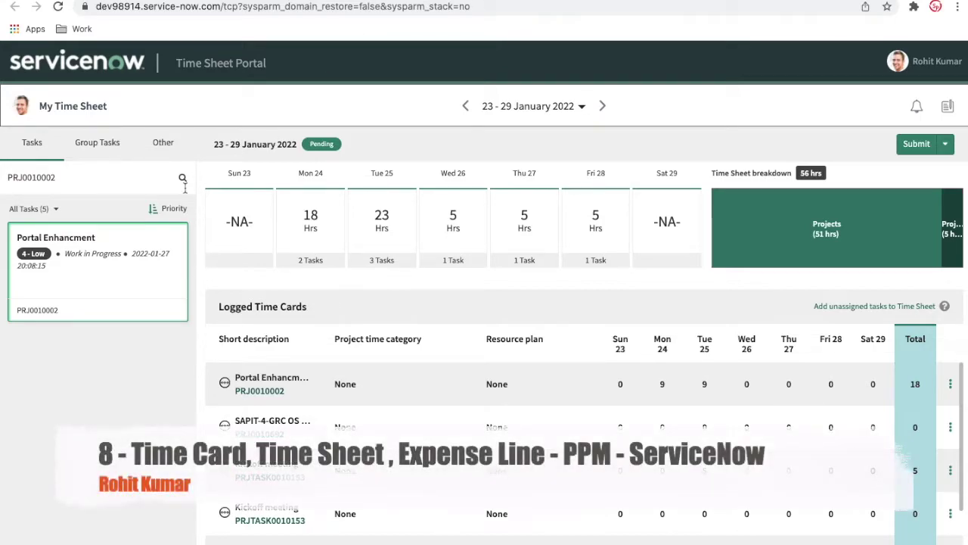
Step: Clear the PRJ0010002 search filter and add the ToDo task to the time sheet
{"action": "left_click", "coordinate": [113, 187]}
{"action": "key", "text": "BackSpace"}
{"action": "key", "text": "BackSpace"}
{"action": "key", "text": "BackSpace"}
{"action": "key", "text": "BackSpace"}
{"action": "key", "text": "BackSpace"}
{"action": "key", "text": "BackSpace"}
{"action": "key", "text": "BackSpace"}
{"action": "key", "text": "BackSpace"}
{"action": "key", "text": "BackSpace"}
{"action": "key", "text": "BackSpace"}
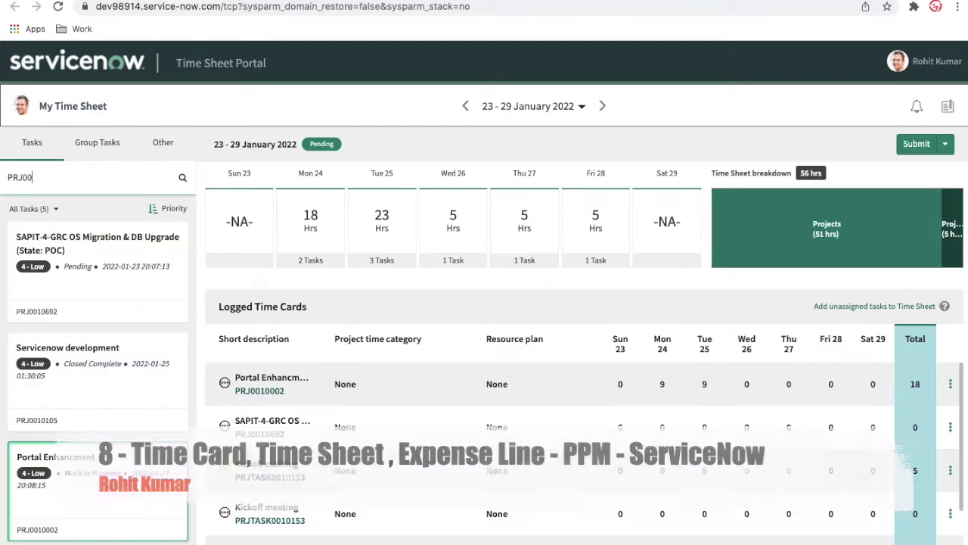
{"action": "scroll", "coordinate": [109, 351], "scroll_direction": "down", "scroll_amount": 5}
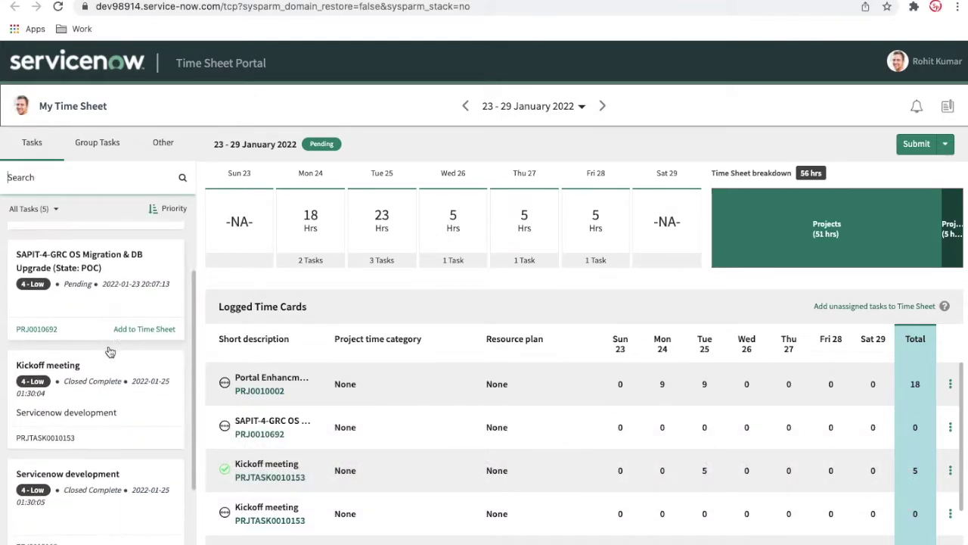
{"action": "scroll", "coordinate": [109, 351], "scroll_direction": "up", "scroll_amount": 5}
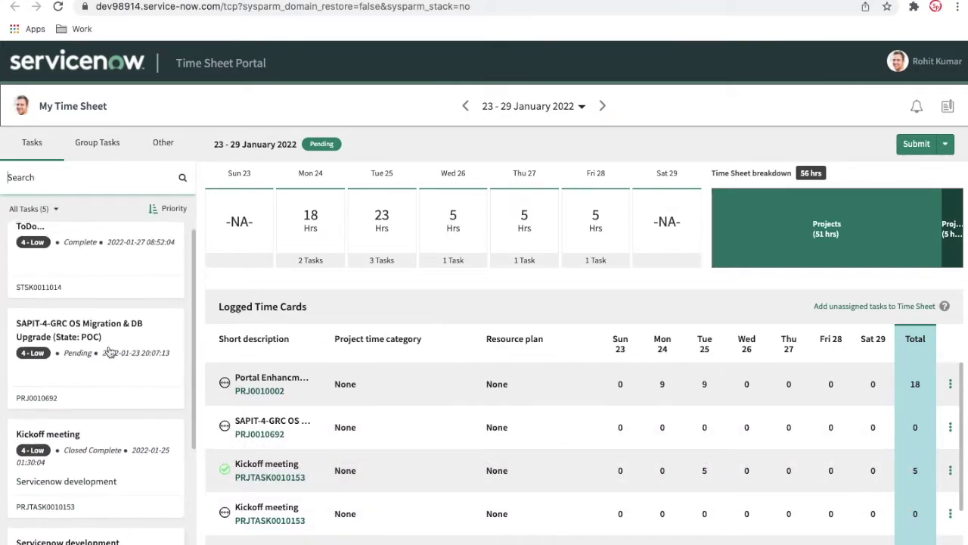
{"action": "left_click", "coordinate": [97, 284]}
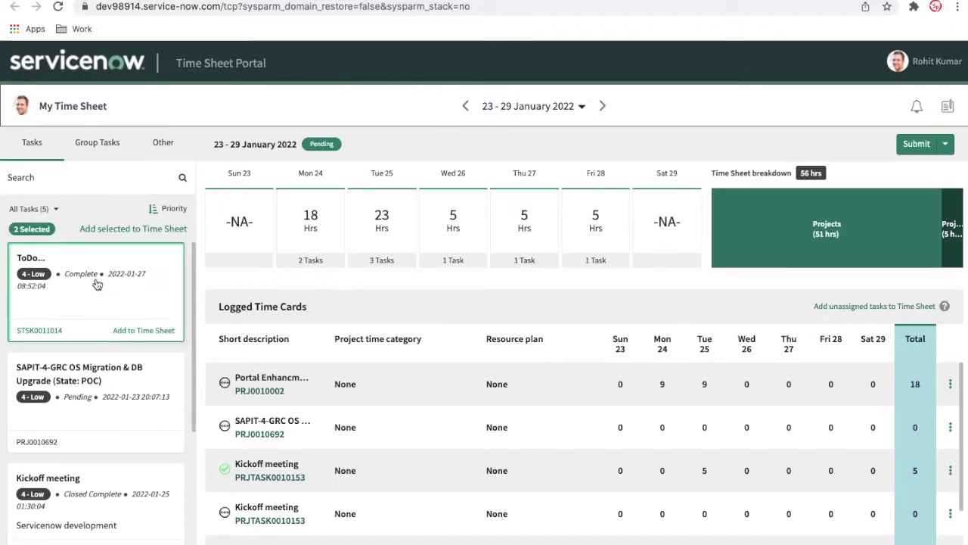
{"action": "left_click", "coordinate": [138, 333]}
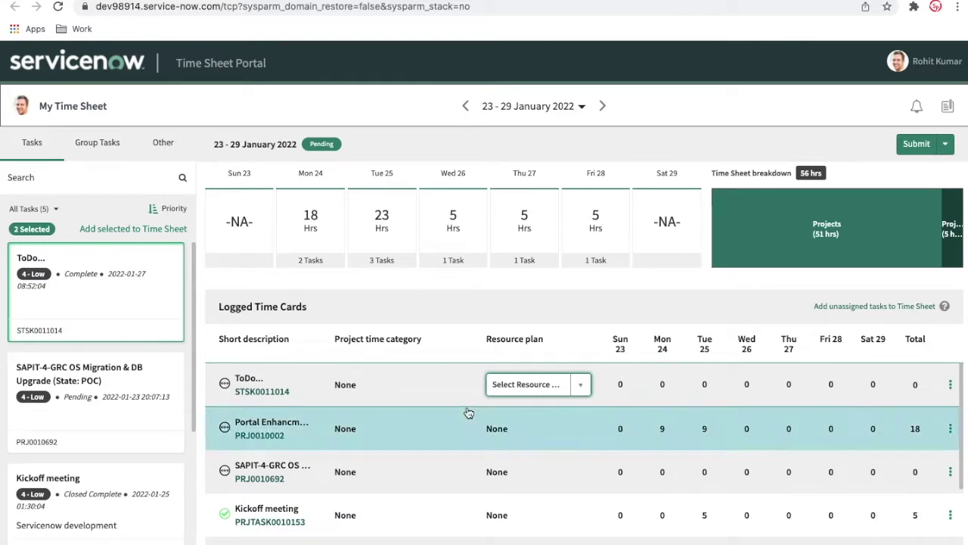
Step: Log 9 hours for ToDo (STSK0011014) on Tuesday 25
{"action": "left_click", "coordinate": [706, 383]}
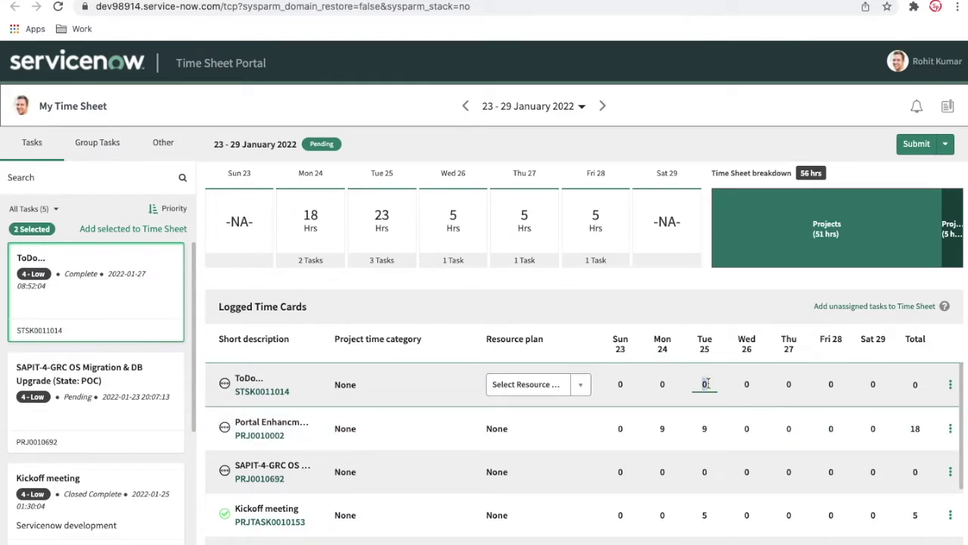
{"action": "type", "text": "9"}
{"action": "key", "text": "Return"}
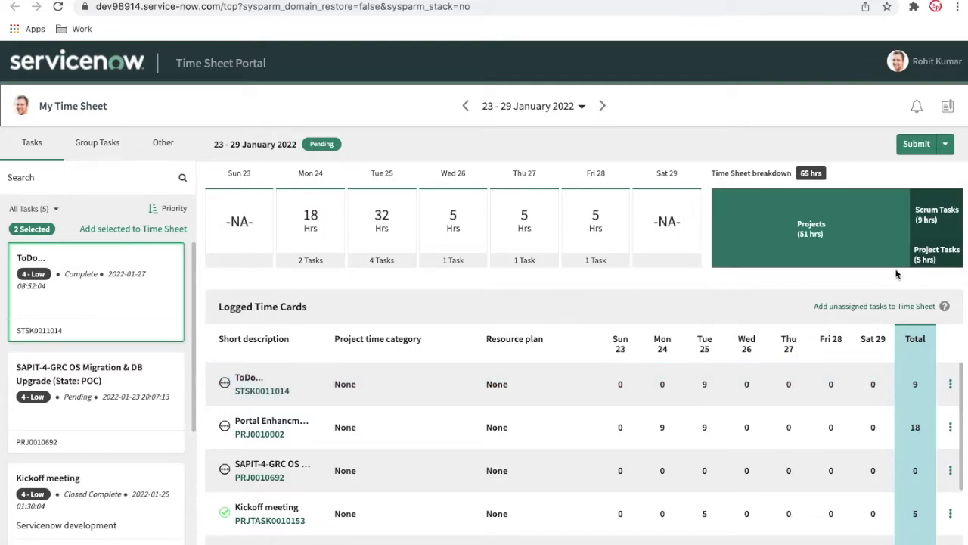
{"action": "mouse_move", "coordinate": [917, 221]}
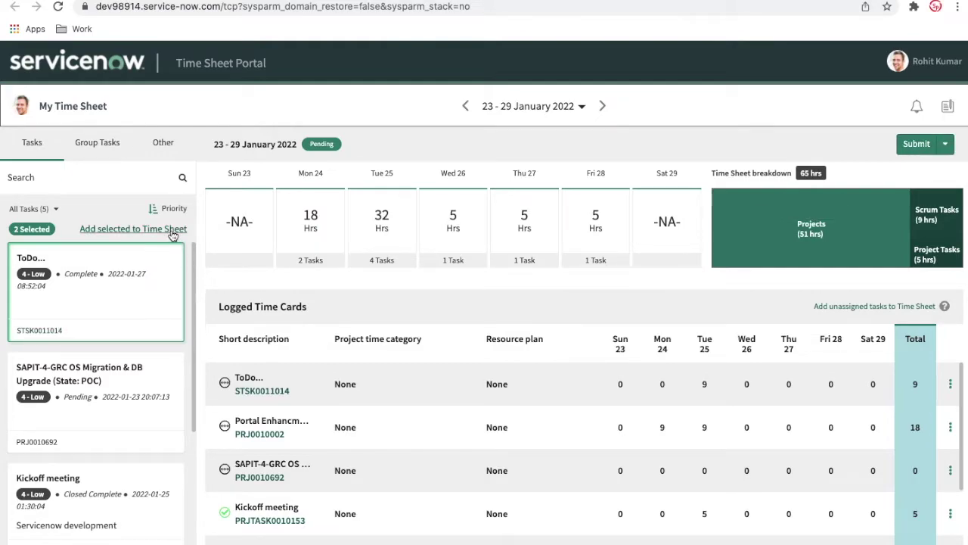
Step: Browse the Group Tasks and Other task category lists
{"action": "left_click", "coordinate": [106, 146]}
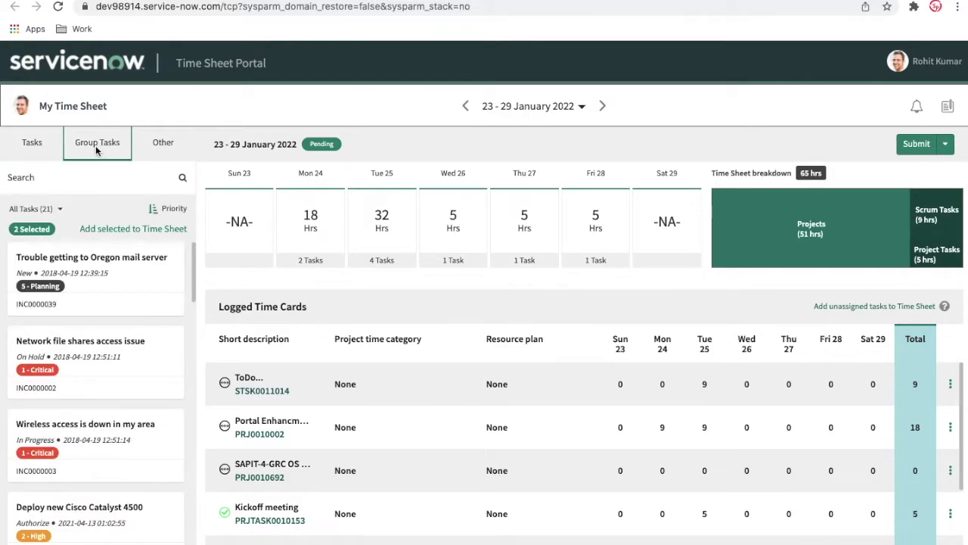
{"action": "left_click", "coordinate": [158, 147]}
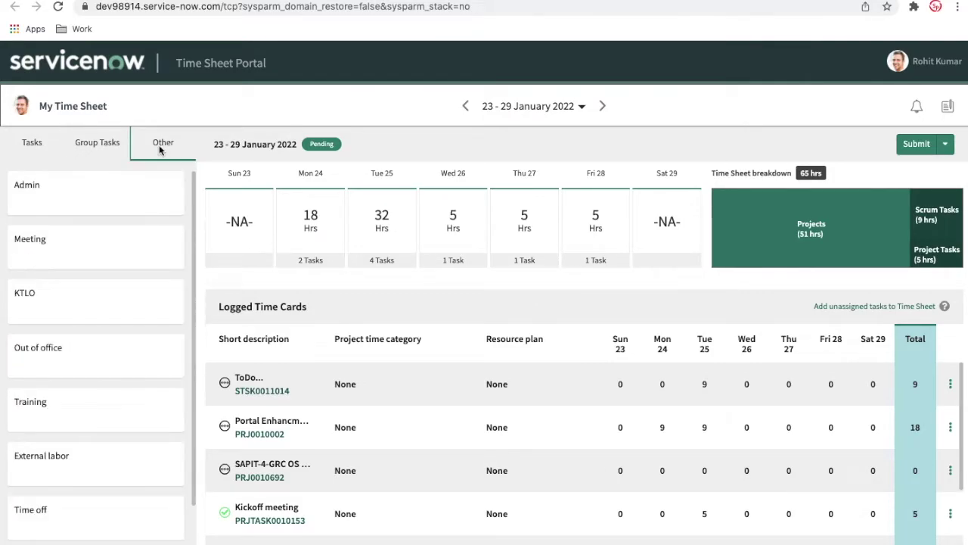
{"action": "scroll", "coordinate": [76, 436], "scroll_direction": "down", "scroll_amount": 1}
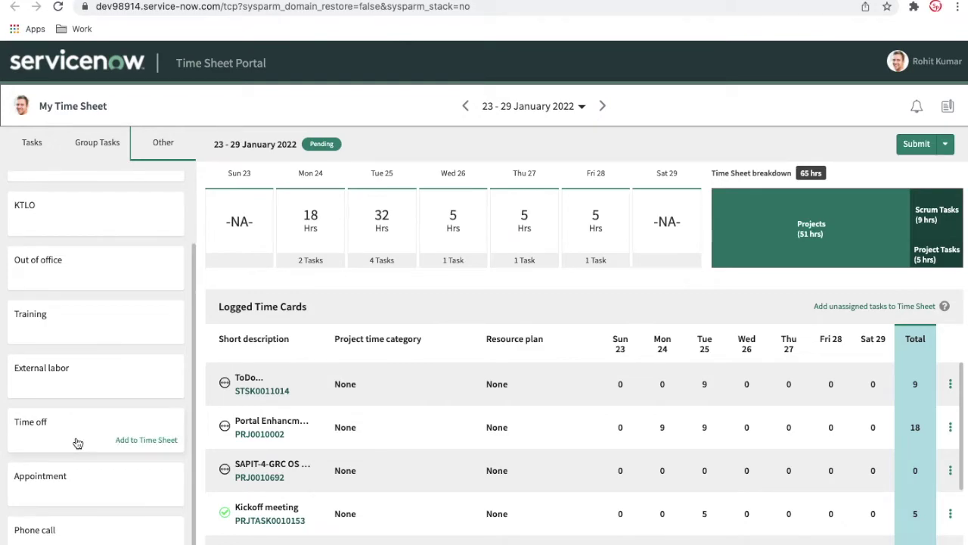
{"action": "scroll", "coordinate": [77, 443], "scroll_direction": "up", "scroll_amount": 1}
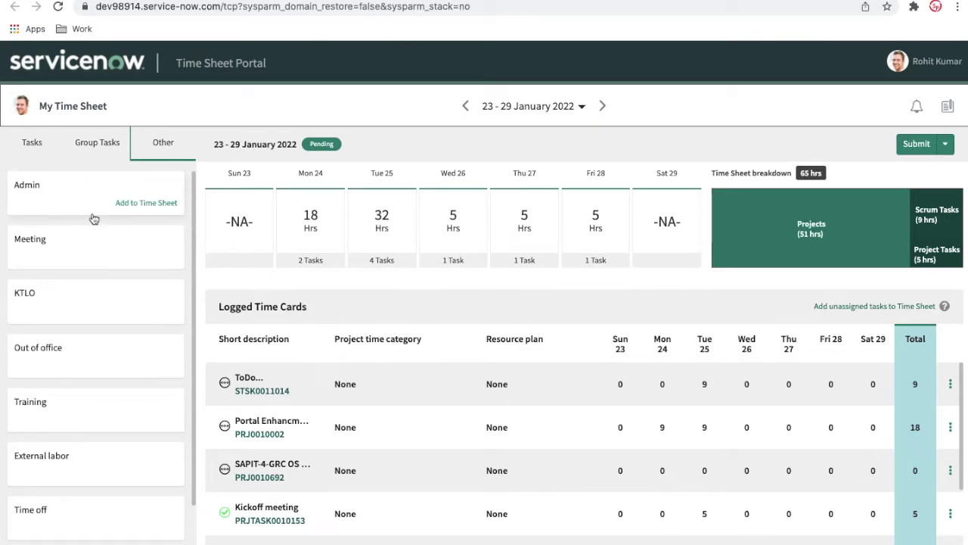
{"action": "mouse_move", "coordinate": [142, 256]}
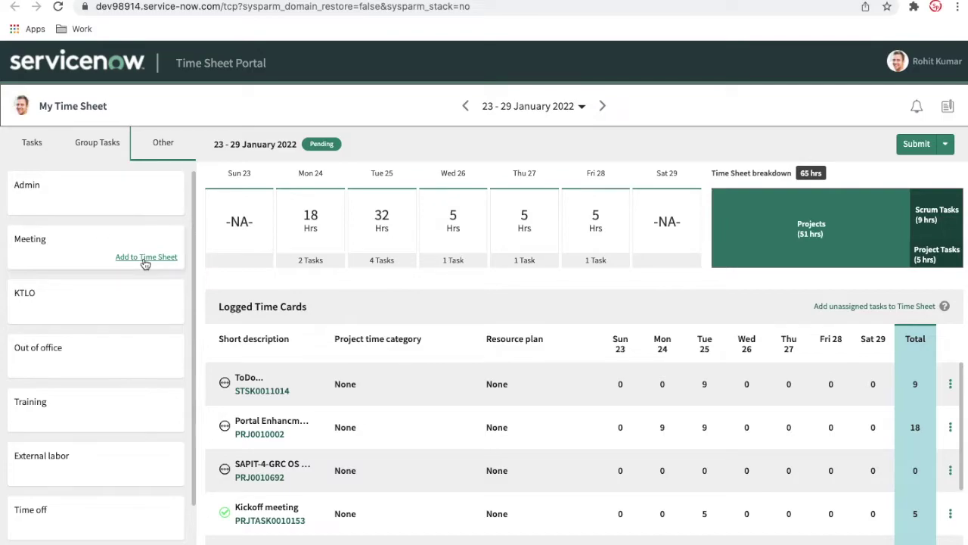
{"action": "left_click", "coordinate": [104, 140]}
{"action": "scroll", "coordinate": [659, 456], "scroll_direction": "down", "scroll_amount": 3}
{"action": "scroll", "coordinate": [659, 456], "scroll_direction": "up", "scroll_amount": 2}
{"action": "scroll", "coordinate": [659, 457], "scroll_direction": "up", "scroll_amount": 1}
Step: Open and close the Submit options, then view Portal Enhancement's project task list
{"action": "left_click", "coordinate": [944, 144]}
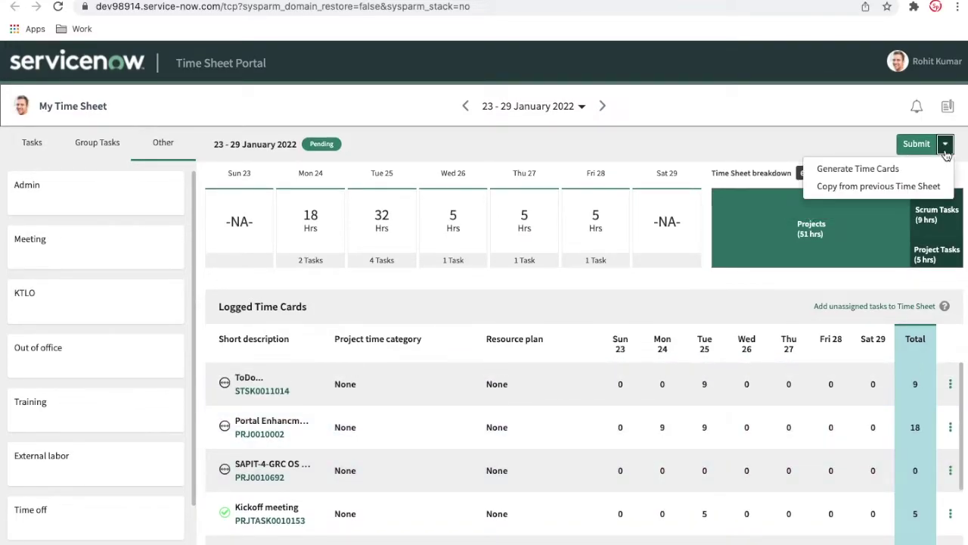
{"action": "left_click", "coordinate": [839, 140]}
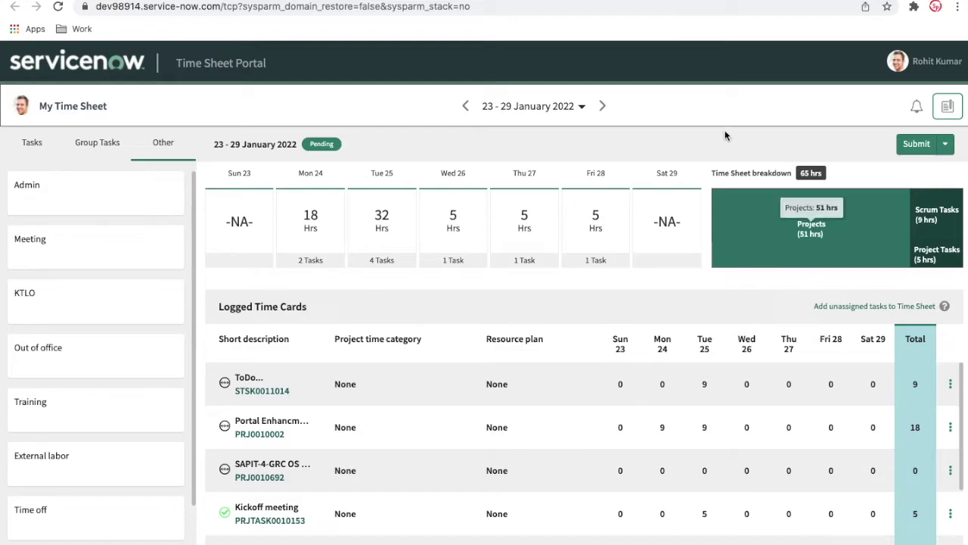
{"action": "mouse_move", "coordinate": [790, 258]}
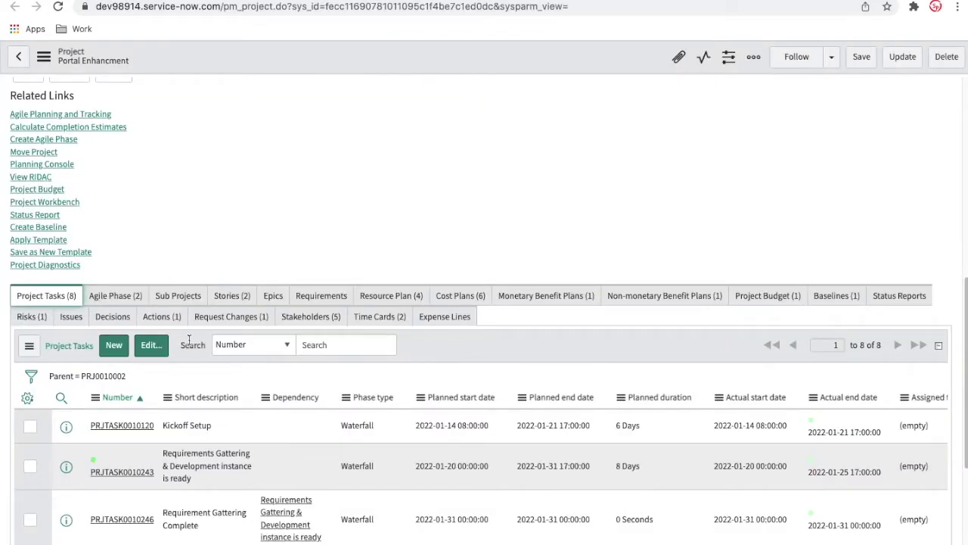
{"action": "scroll", "coordinate": [484, 341], "scroll_direction": "down", "scroll_amount": 1}
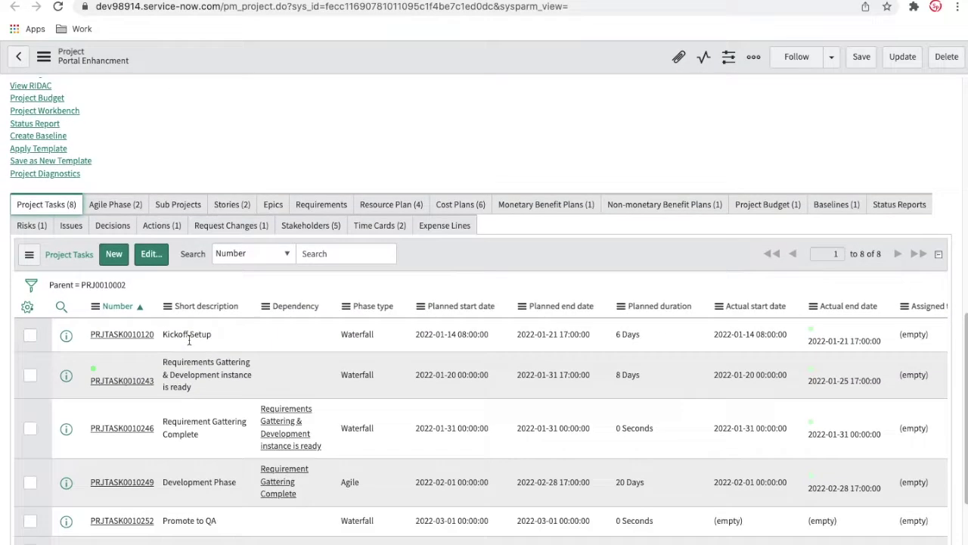
Step: Add the unassigned Kickoff Setup task (PRJTASK0010120) to the time sheet
{"action": "left_click_drag", "start_coordinate": [155, 322], "coordinate": [91, 321]}
{"action": "key", "text": "ctrl+c"}
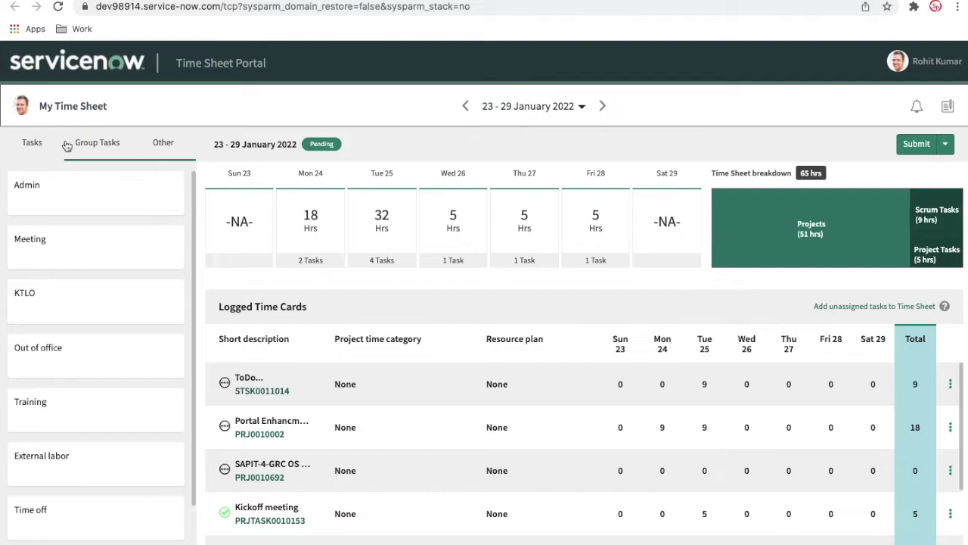
{"action": "left_click", "coordinate": [34, 142]}
{"action": "left_click", "coordinate": [83, 177]}
{"action": "key", "text": "ctrl+v"}
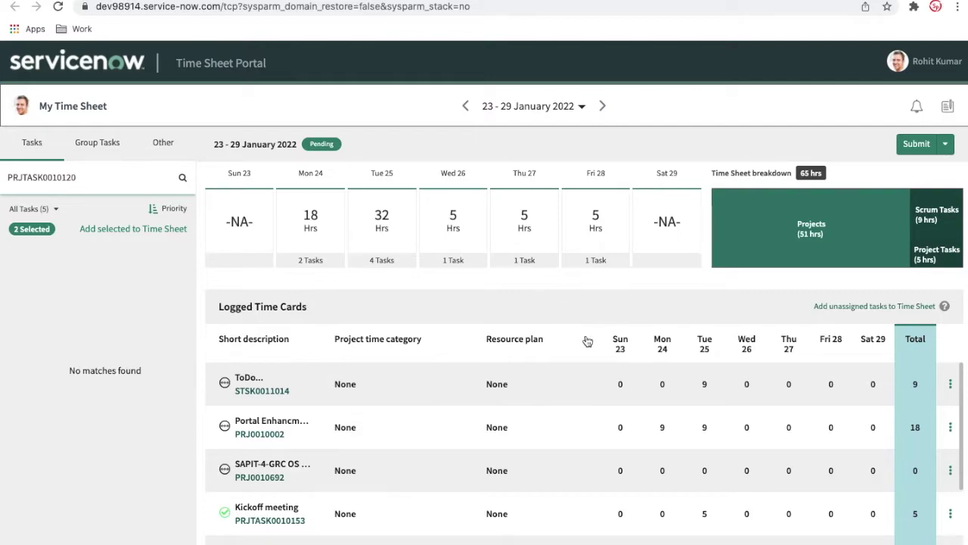
{"action": "left_click", "coordinate": [860, 307]}
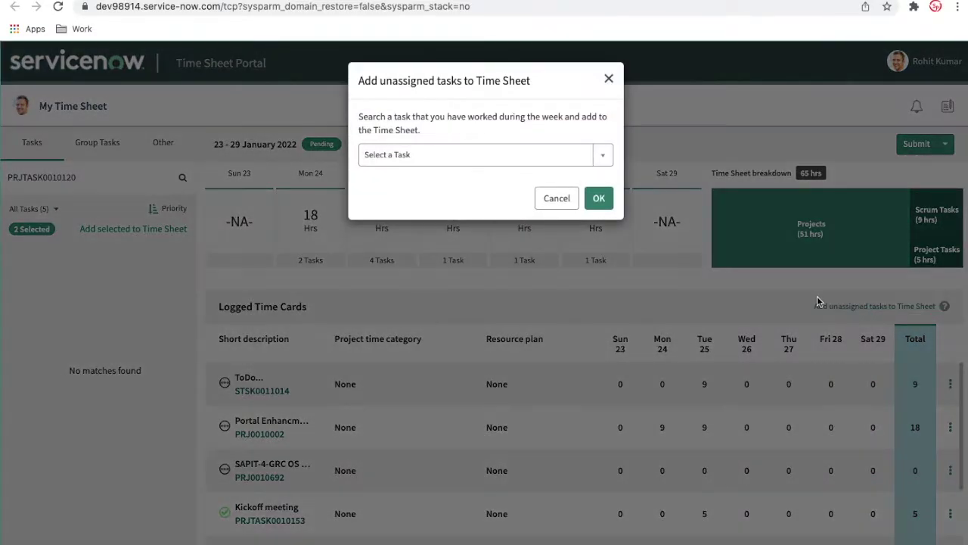
{"action": "left_click", "coordinate": [450, 156]}
{"action": "key", "text": "ctrl+v"}
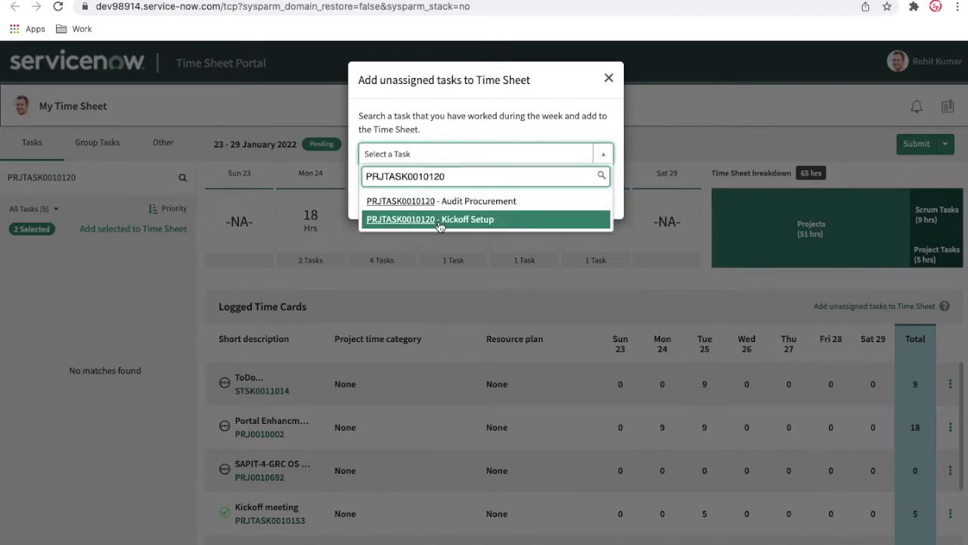
{"action": "left_click", "coordinate": [439, 220]}
{"action": "left_click", "coordinate": [599, 198]}
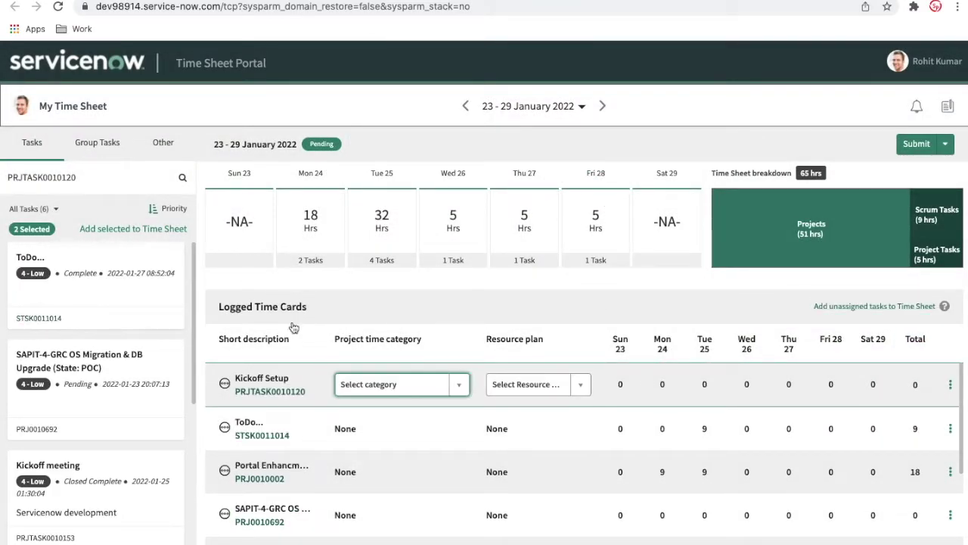
Step: Log 9 hours for Kickoff Setup on Tuesday 25 and submit the time sheet
{"action": "left_click", "coordinate": [712, 384]}
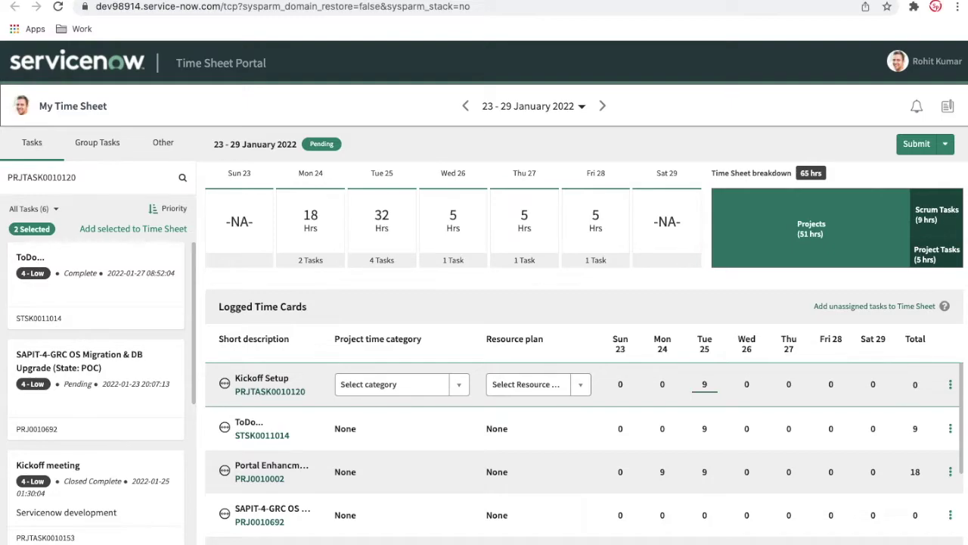
{"action": "left_click", "coordinate": [691, 321]}
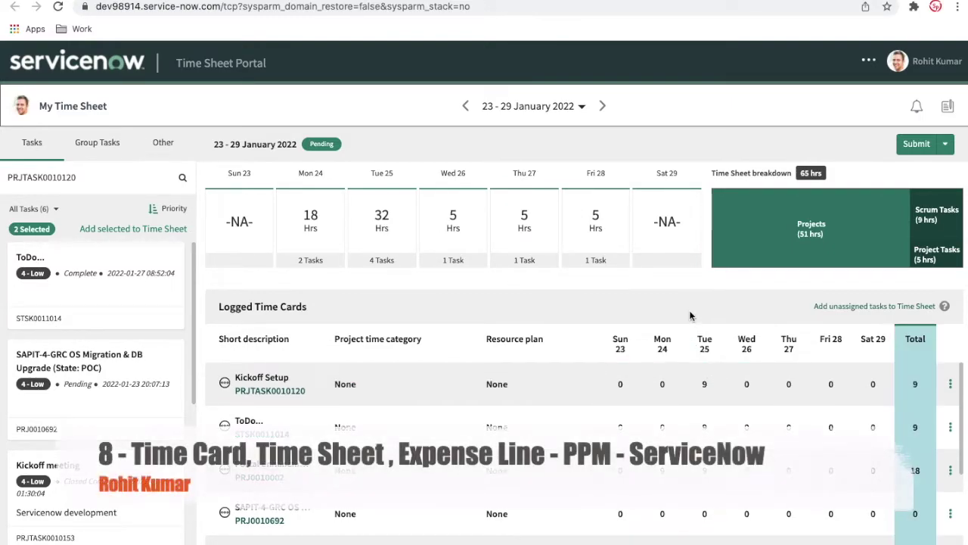
{"action": "left_click", "coordinate": [915, 145]}
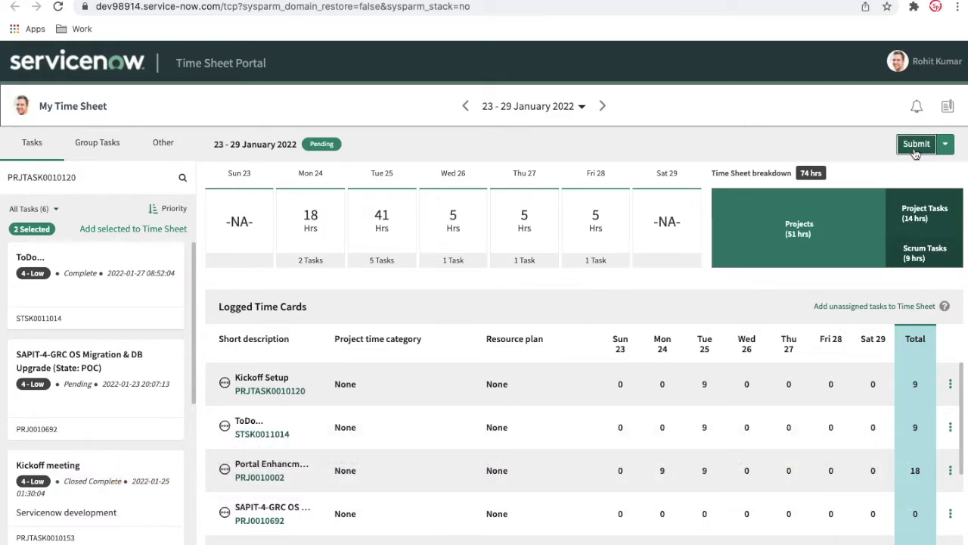
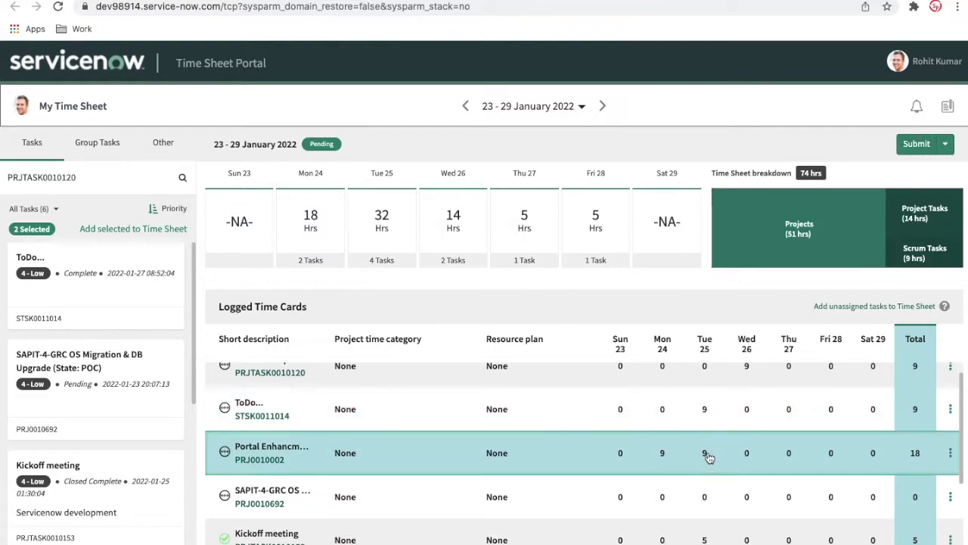
Step: Enter 9 Friday hours for Portal Enhancement and attempt to submit the time sheet
{"action": "left_click", "coordinate": [830, 452]}
{"action": "type", "text": "9"}
{"action": "key", "text": "Return"}
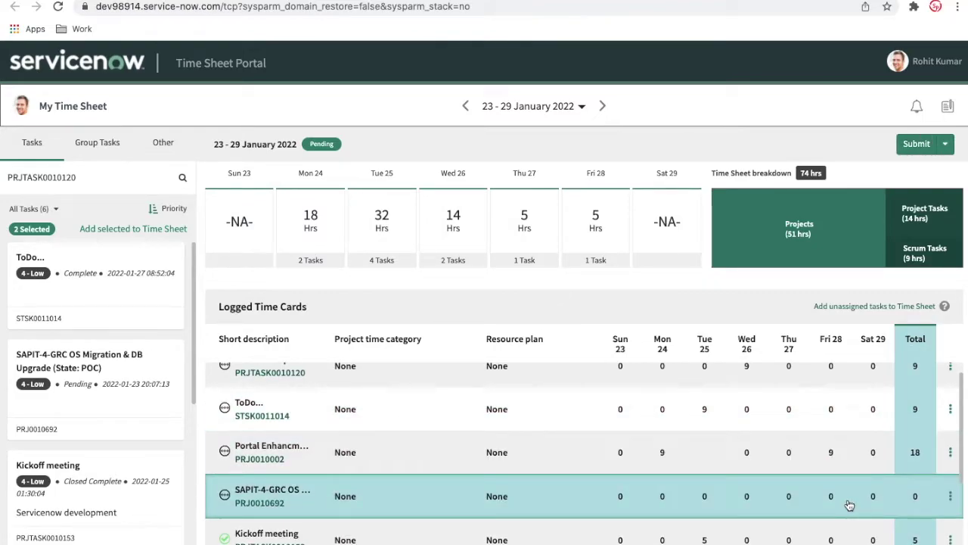
{"action": "left_click", "coordinate": [917, 144]}
{"action": "scroll", "coordinate": [681, 435], "scroll_direction": "down", "scroll_amount": 5}
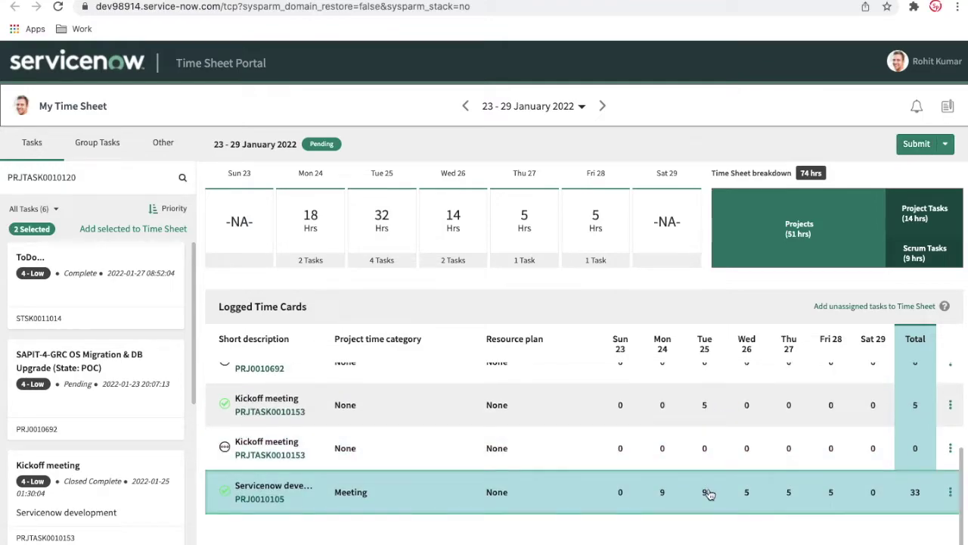
{"action": "scroll", "coordinate": [709, 493], "scroll_direction": "up", "scroll_amount": 5}
{"action": "left_click", "coordinate": [618, 401]}
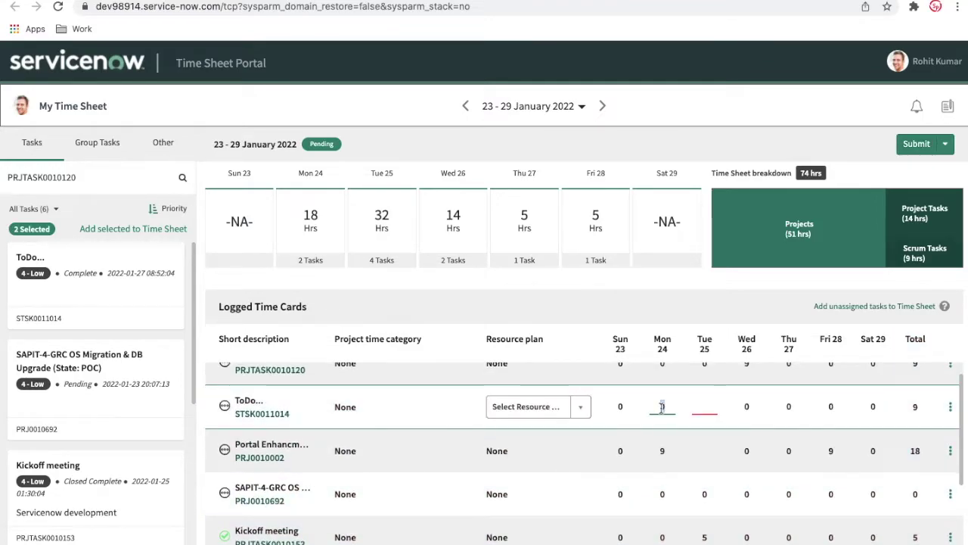
{"action": "scroll", "coordinate": [913, 514], "scroll_direction": "down", "scroll_amount": 3}
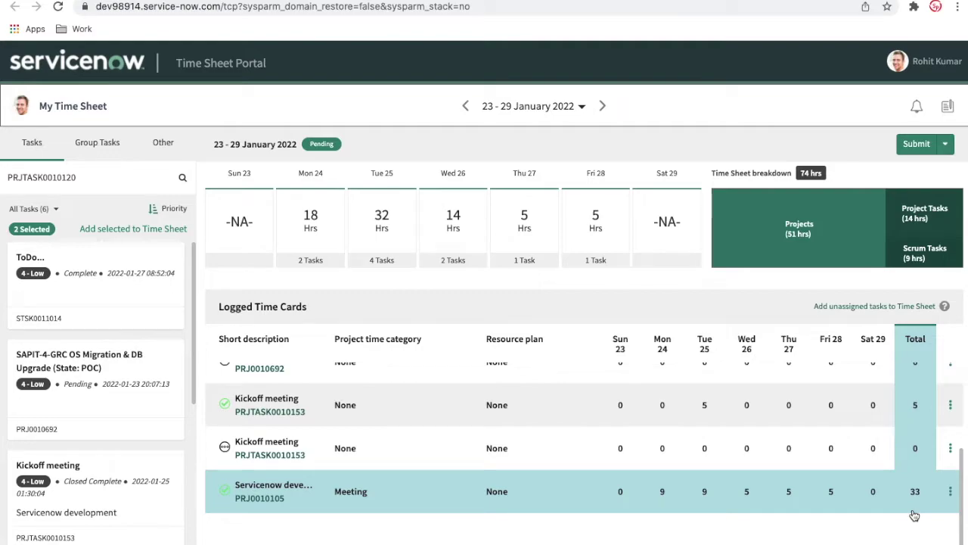
{"action": "scroll", "coordinate": [914, 514], "scroll_direction": "up", "scroll_amount": 3}
{"action": "left_click", "coordinate": [916, 144]}
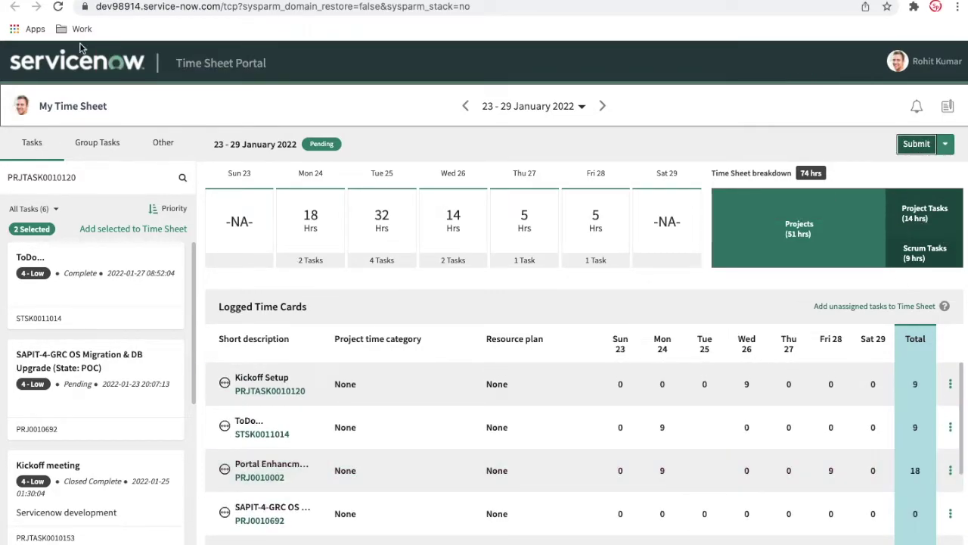
Step: Reload the time sheet, then shift Portal Enhancement's 9 Tuesday hours to Wednesday
{"action": "left_click", "coordinate": [57, 6]}
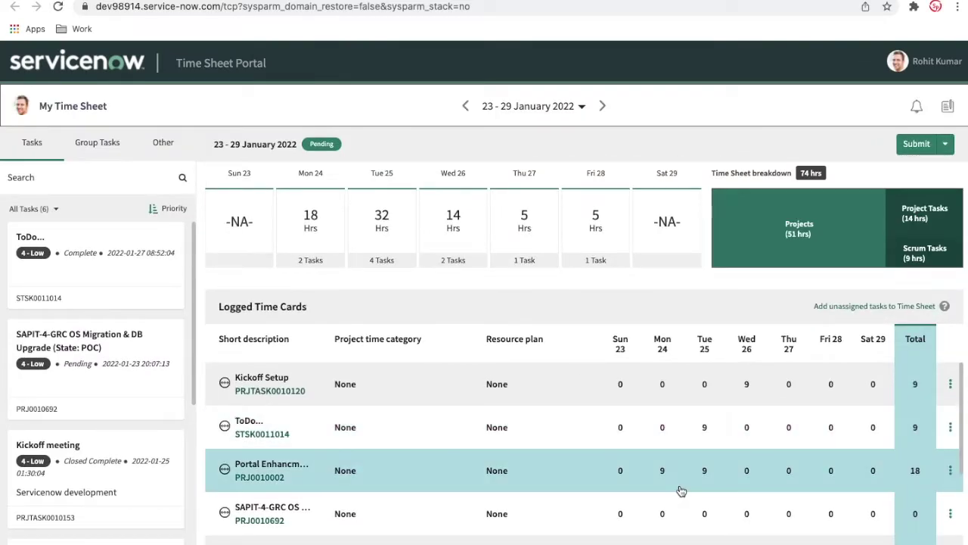
{"action": "scroll", "coordinate": [678, 491], "scroll_direction": "down", "scroll_amount": 4}
{"action": "scroll", "coordinate": [719, 511], "scroll_direction": "up", "scroll_amount": 4}
{"action": "scroll", "coordinate": [713, 472], "scroll_direction": "down", "scroll_amount": 1}
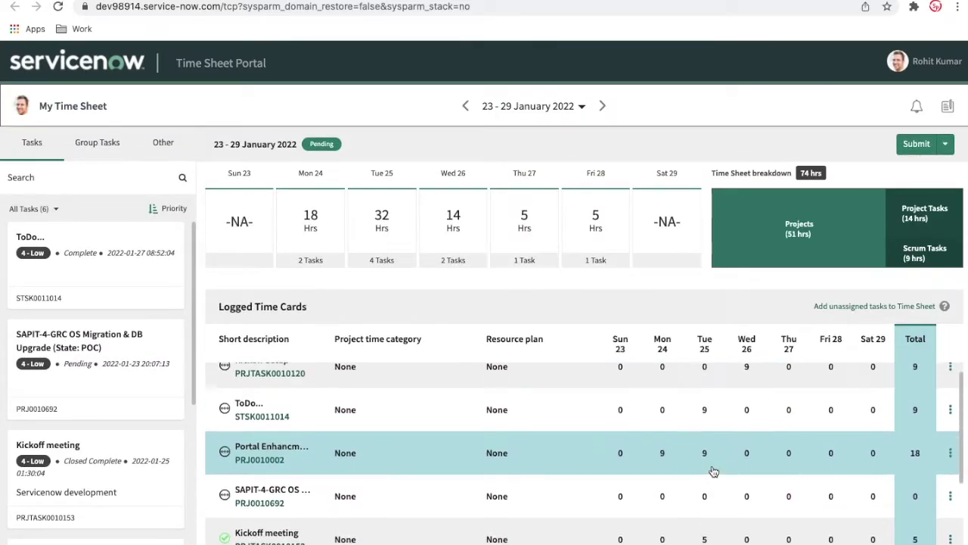
{"action": "scroll", "coordinate": [713, 471], "scroll_direction": "up", "scroll_amount": 1}
{"action": "left_click", "coordinate": [712, 469]}
{"action": "type", "text": "0"}
{"action": "left_click", "coordinate": [745, 472]}
{"action": "type", "text": "9"}
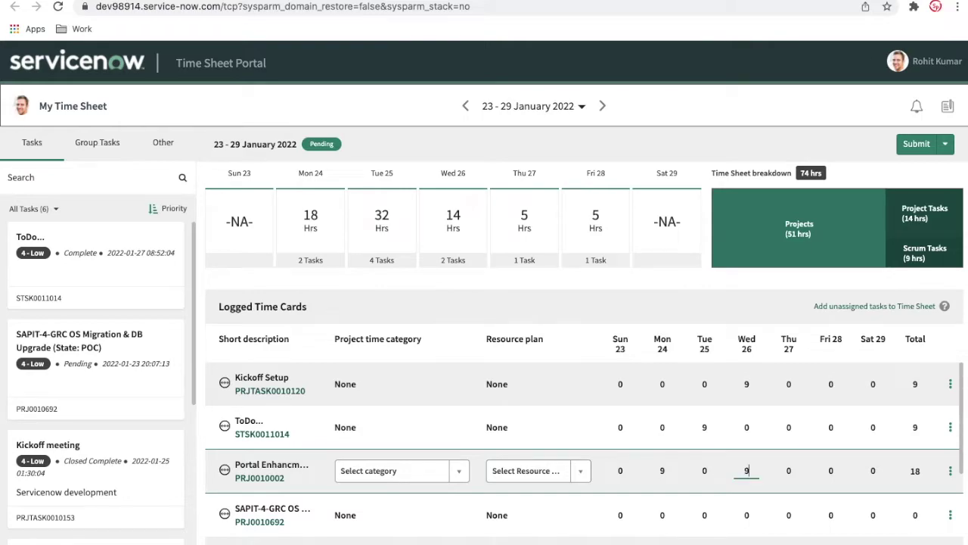
{"action": "key", "text": "Return"}
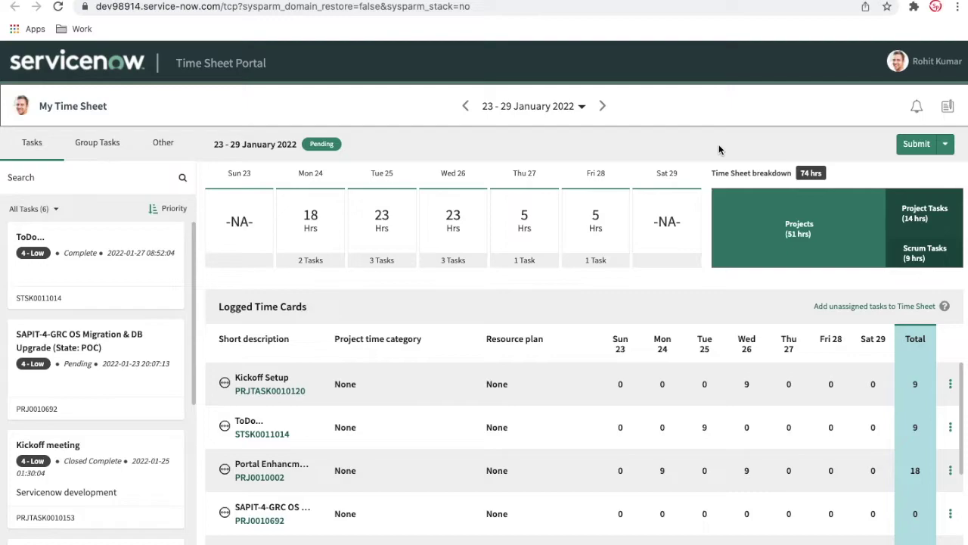
Step: Submit the corrected time sheet and reload the PRJ0010002 time card to confirm it's Submitted
{"action": "left_click", "coordinate": [916, 145]}
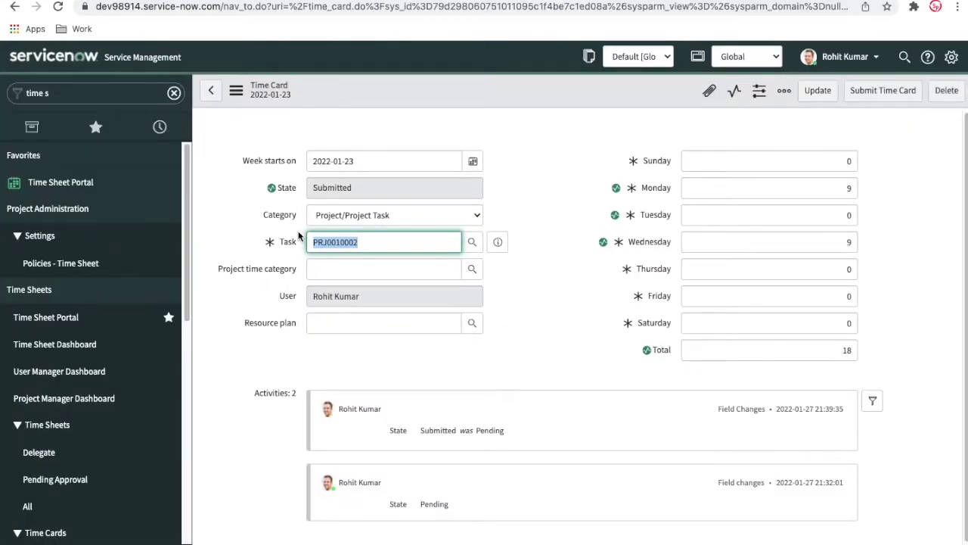
{"action": "scroll", "coordinate": [637, 260], "scroll_direction": "down", "scroll_amount": 1}
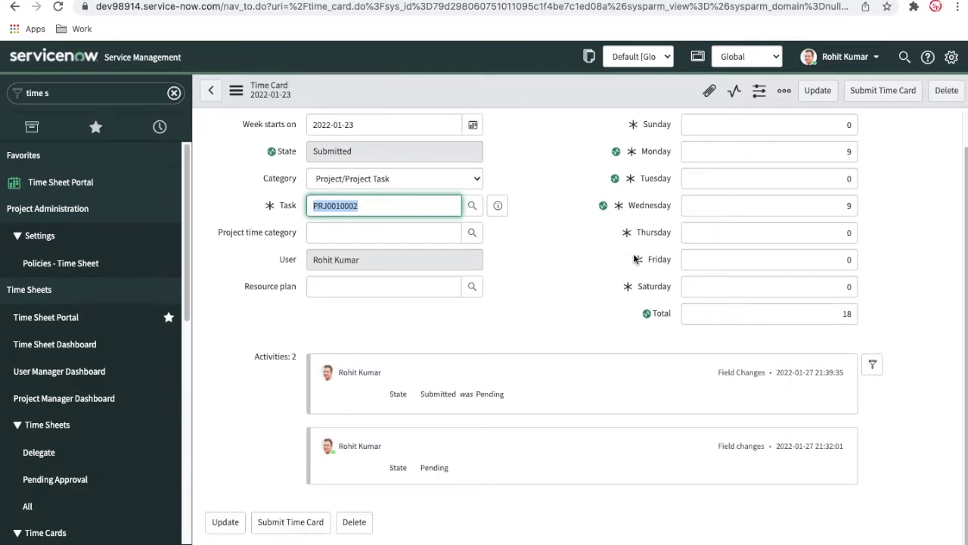
{"action": "left_click", "coordinate": [60, 7]}
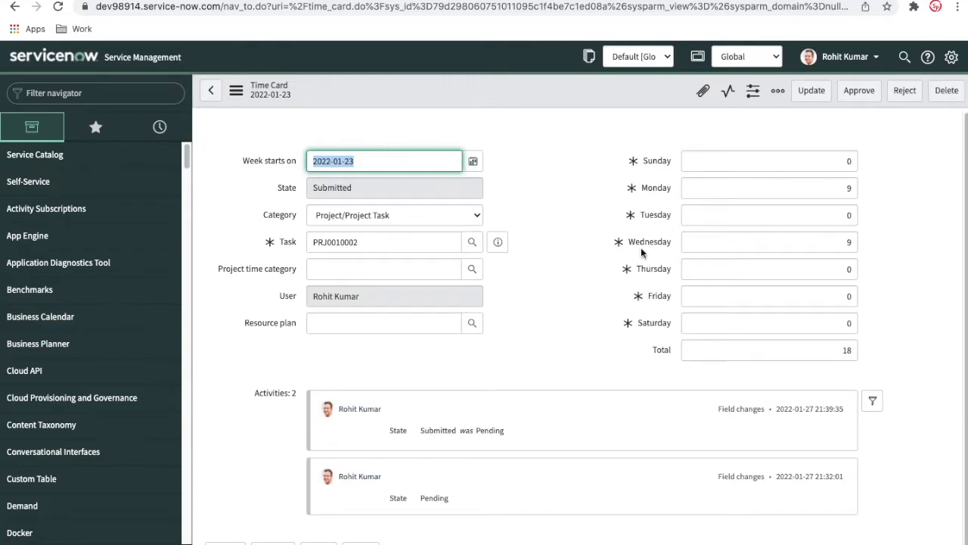
Step: Open the Portal Enhancment project from the Task field and show its Time Cards (4) list
{"action": "left_click", "coordinate": [499, 243]}
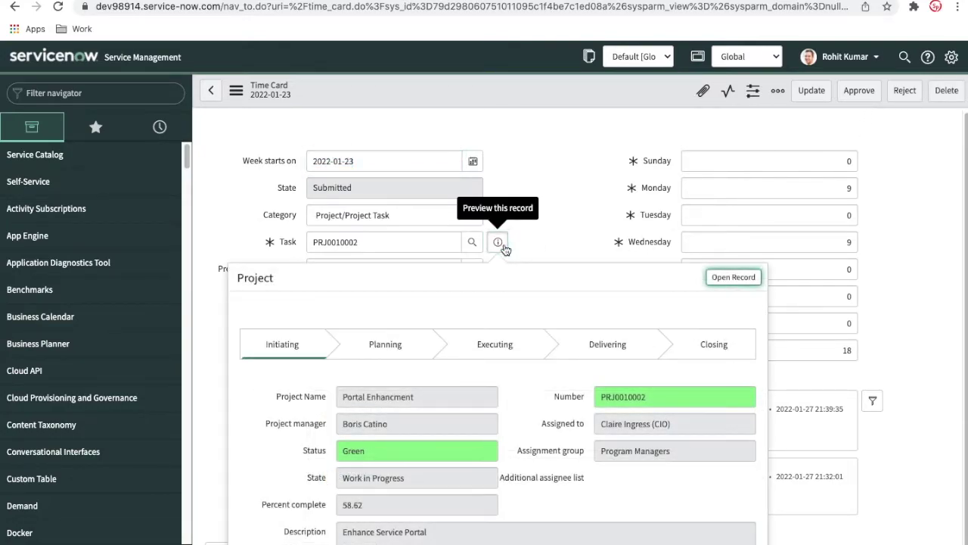
{"action": "left_click", "coordinate": [733, 277]}
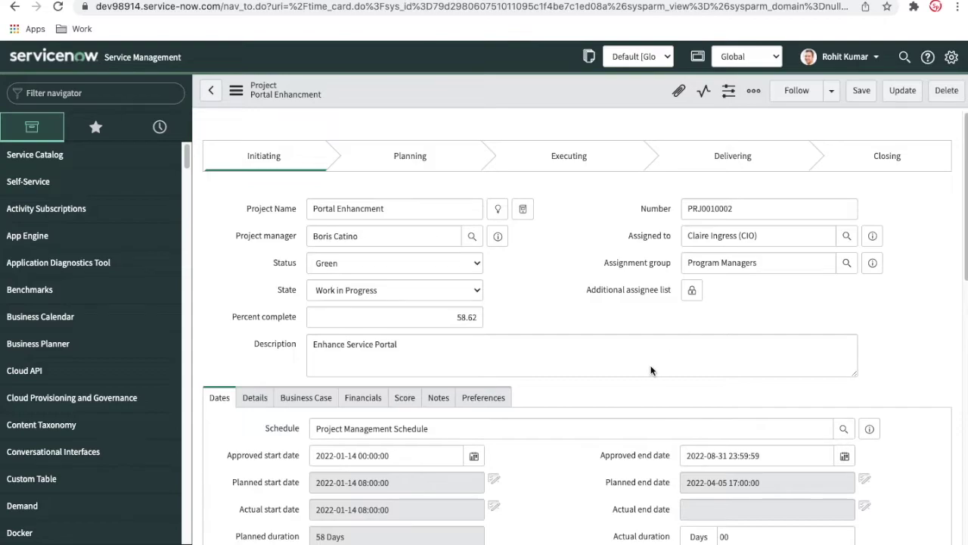
{"action": "scroll", "coordinate": [651, 370], "scroll_direction": "down", "scroll_amount": 10}
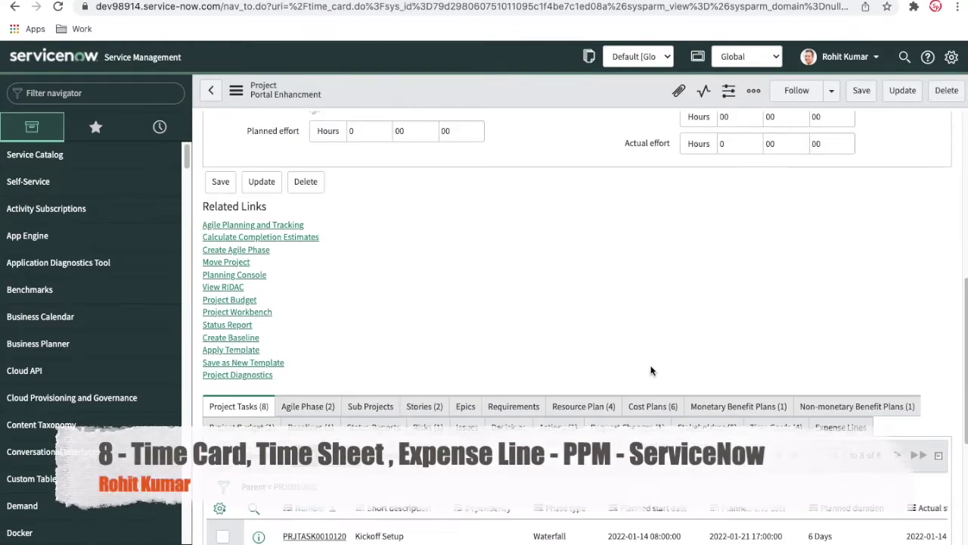
{"action": "scroll", "coordinate": [651, 370], "scroll_direction": "down", "scroll_amount": 3}
{"action": "scroll", "coordinate": [711, 303], "scroll_direction": "up", "scroll_amount": 2}
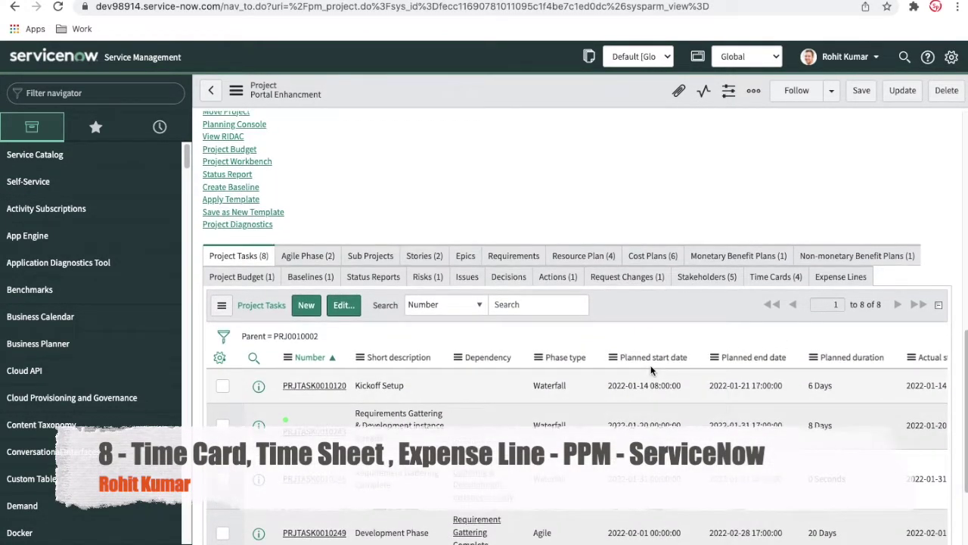
{"action": "scroll", "coordinate": [736, 205], "scroll_direction": "up", "scroll_amount": 1}
{"action": "left_click", "coordinate": [765, 303]}
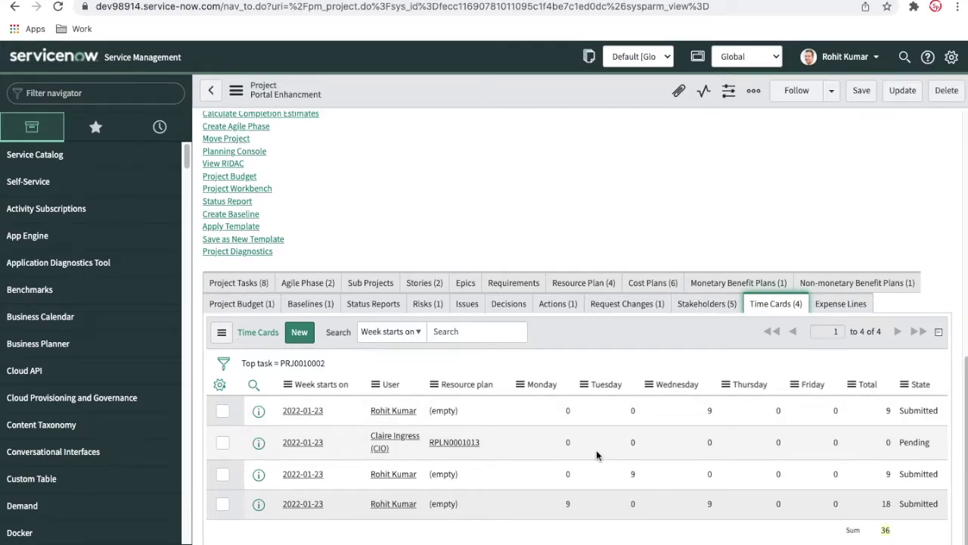
{"action": "left_click", "coordinate": [297, 415]}
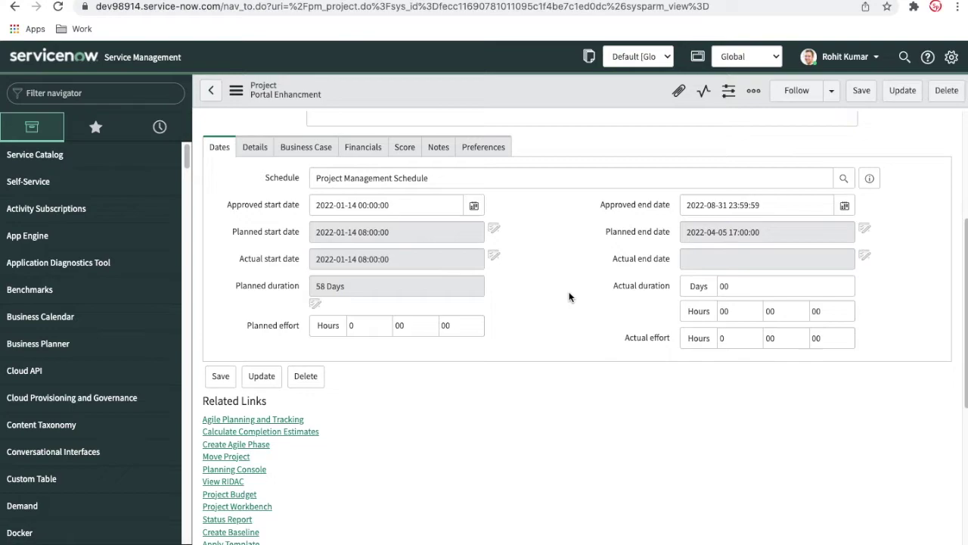
{"action": "scroll", "coordinate": [570, 297], "scroll_direction": "down", "scroll_amount": 2}
{"action": "scroll", "coordinate": [566, 369], "scroll_direction": "down", "scroll_amount": 7}
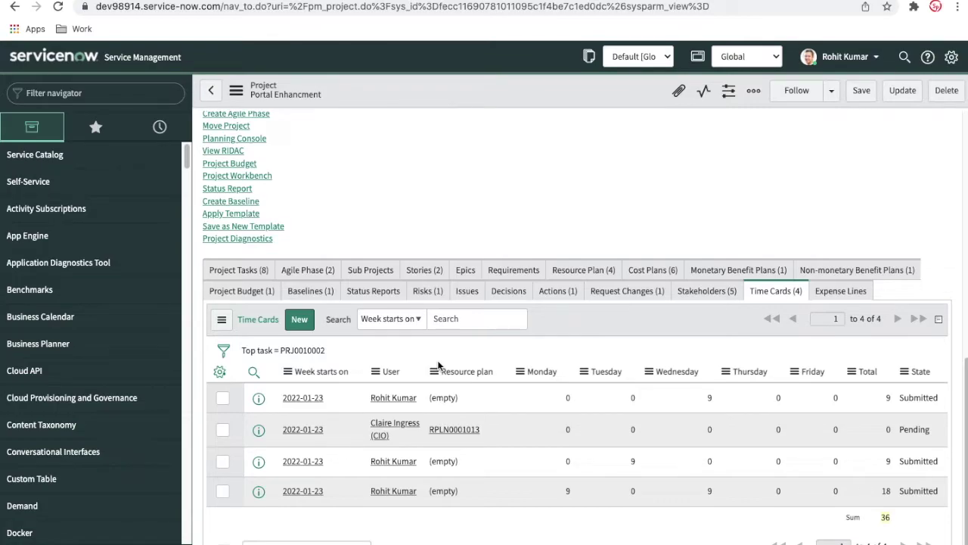
{"action": "scroll", "coordinate": [438, 364], "scroll_direction": "up", "scroll_amount": 7}
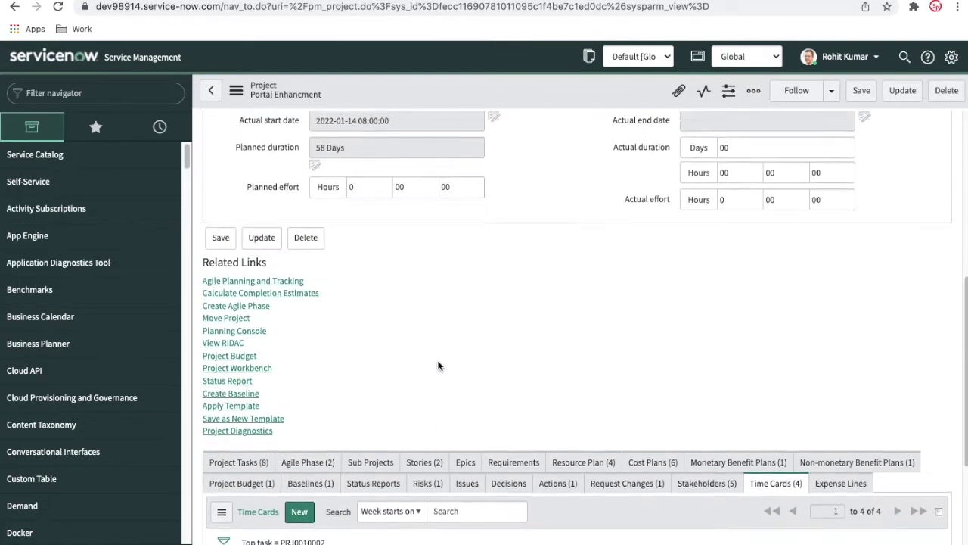
{"action": "scroll", "coordinate": [662, 278], "scroll_direction": "down", "scroll_amount": 7}
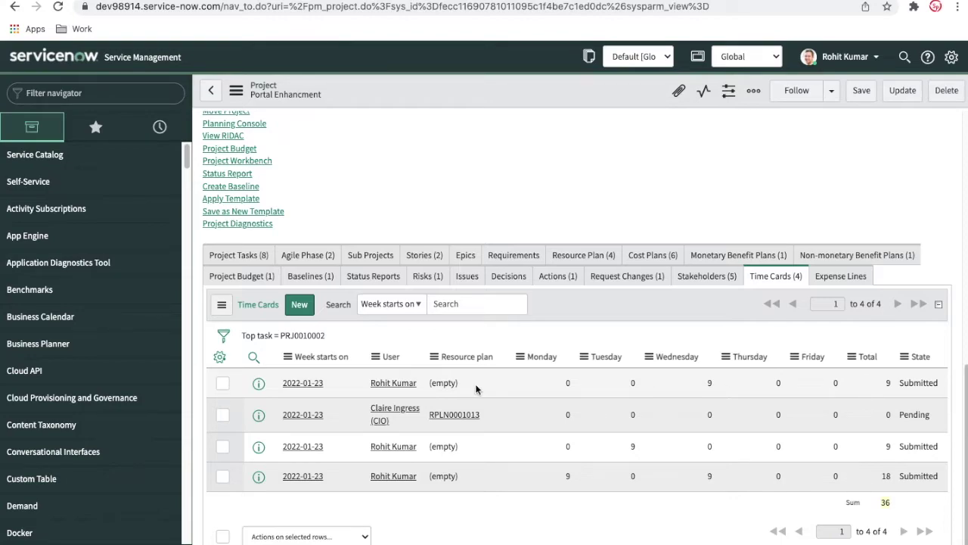
Step: Approve the first 9-hour time card and scroll back to the project's Time Cards list
{"action": "left_click", "coordinate": [311, 384]}
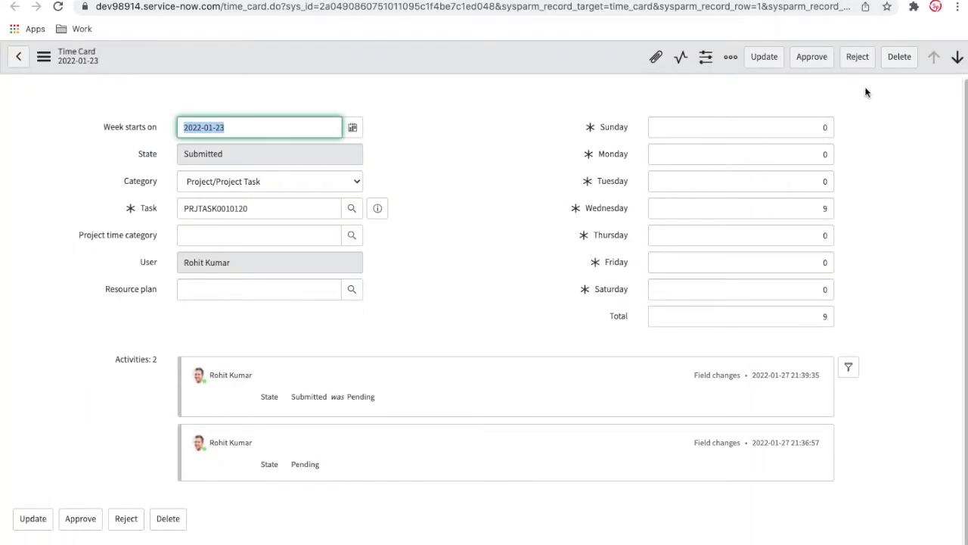
{"action": "left_click", "coordinate": [823, 65]}
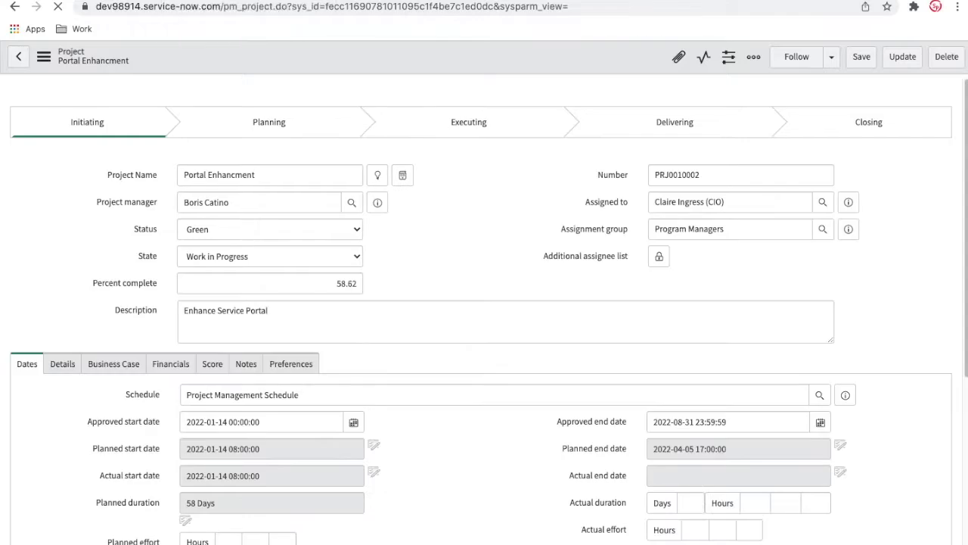
{"action": "scroll", "coordinate": [430, 256], "scroll_direction": "down", "scroll_amount": 3}
{"action": "scroll", "coordinate": [588, 413], "scroll_direction": "down", "scroll_amount": 2}
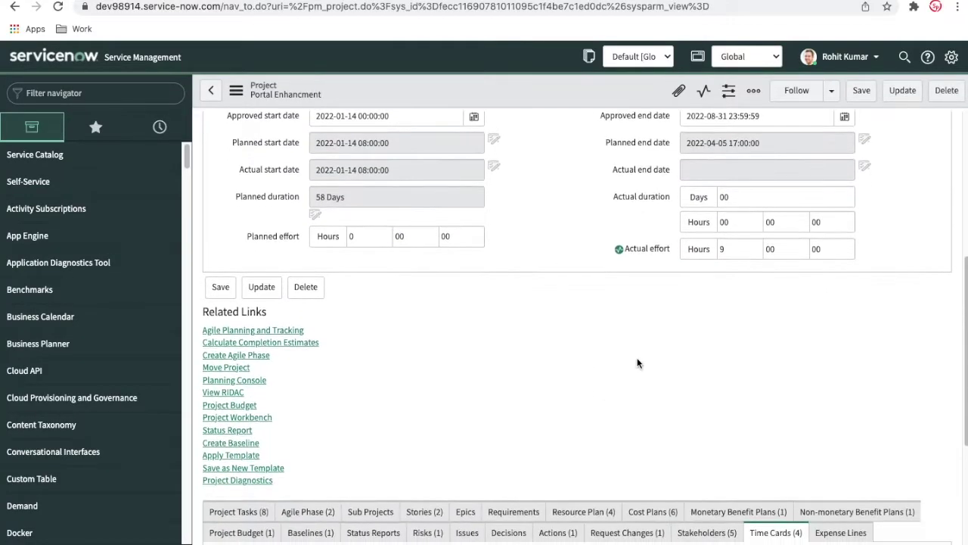
{"action": "scroll", "coordinate": [687, 340], "scroll_direction": "down", "scroll_amount": 3}
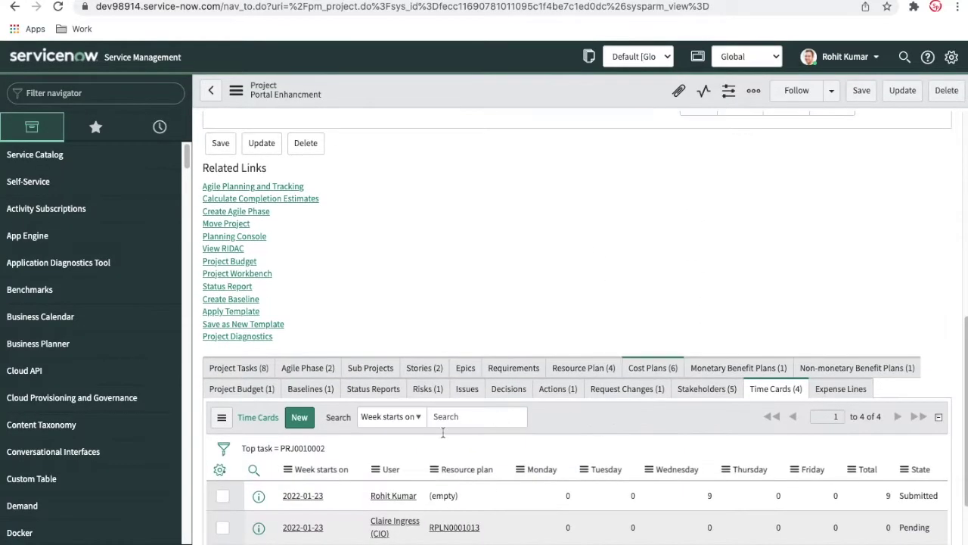
{"action": "scroll", "coordinate": [533, 460], "scroll_direction": "down", "scroll_amount": 2}
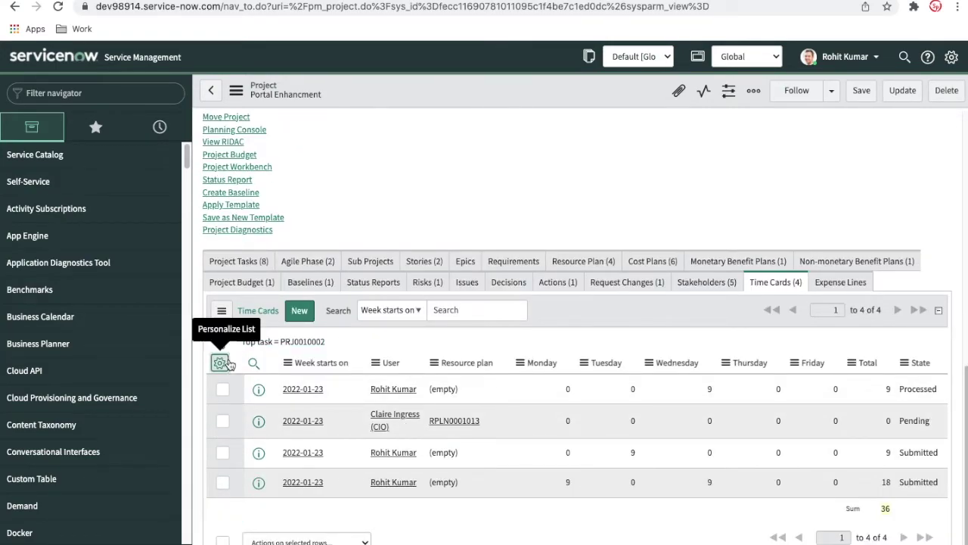
Step: Add Task and Time sheet columns to the Time Cards list, moved up to follow Resource plan
{"action": "left_click", "coordinate": [219, 362]}
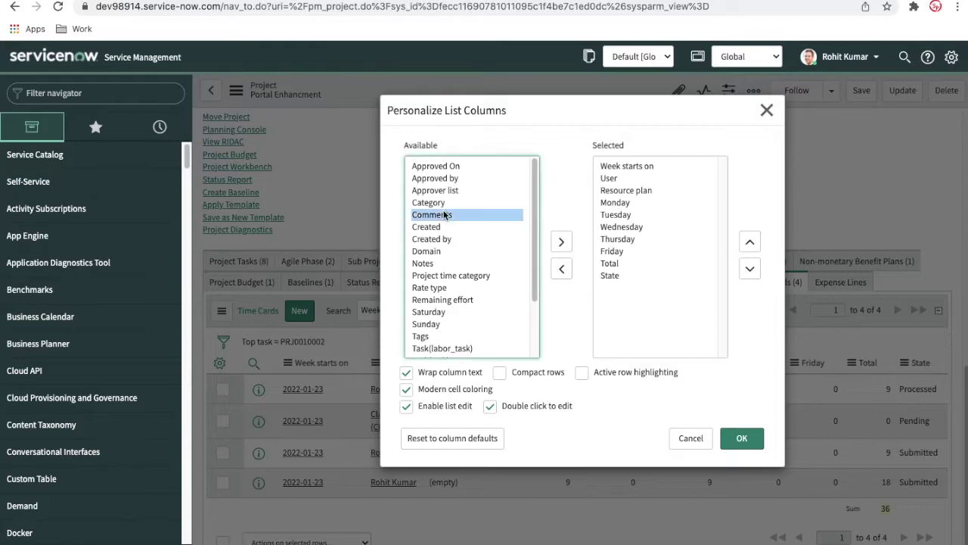
{"action": "scroll", "coordinate": [511, 244], "scroll_direction": "down", "scroll_amount": 2}
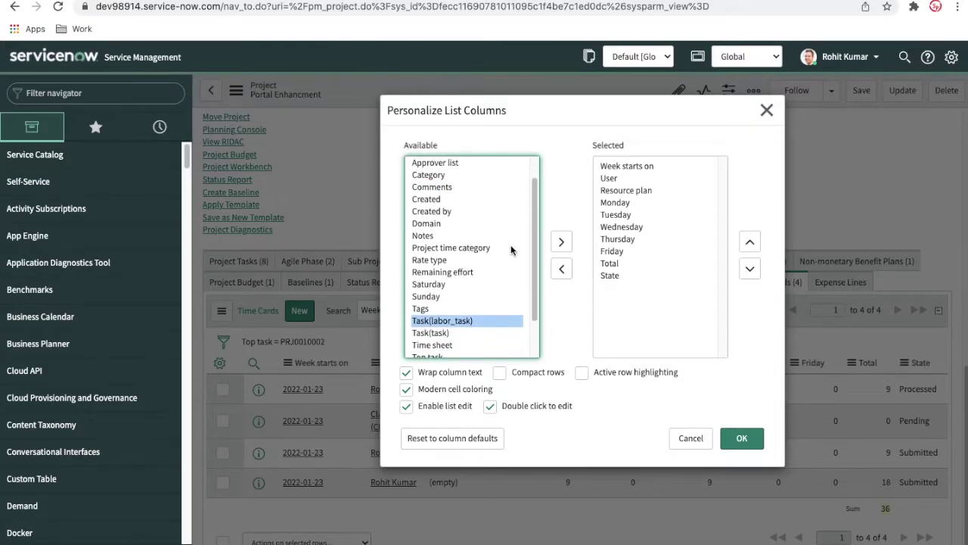
{"action": "double_click", "coordinate": [442, 301]}
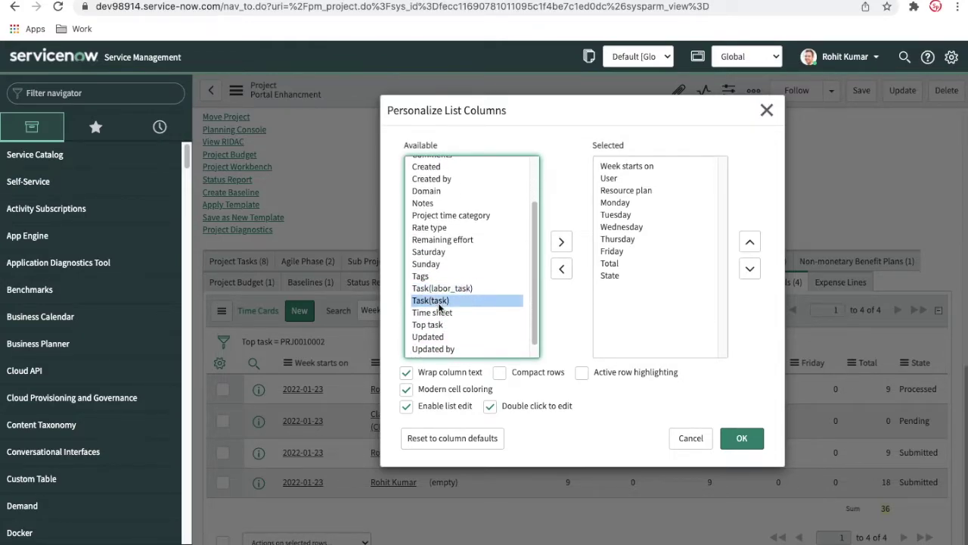
{"action": "double_click", "coordinate": [447, 303]}
{"action": "left_click", "coordinate": [687, 304]}
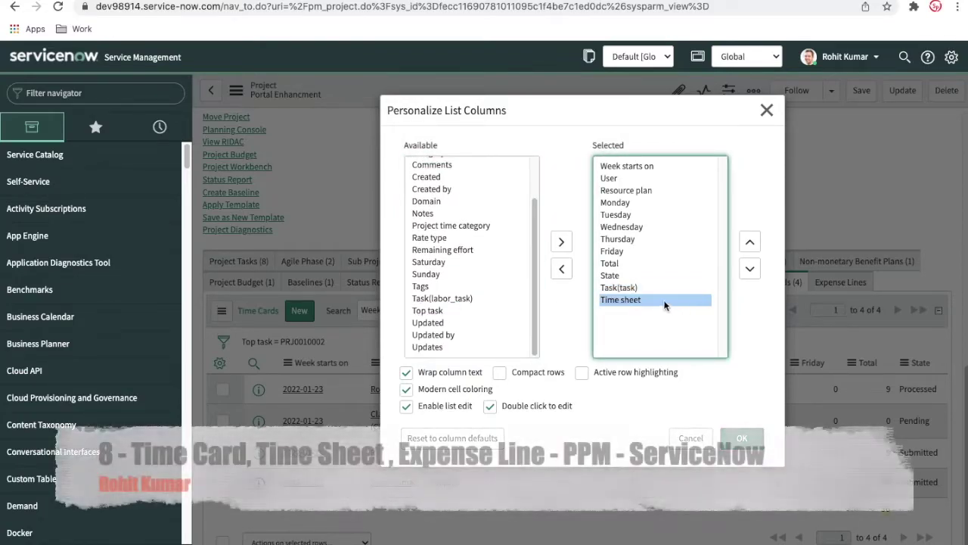
{"action": "left_click", "coordinate": [689, 288], "text": "shift"}
{"action": "left_click", "coordinate": [749, 243]}
{"action": "left_click", "coordinate": [750, 243]}
{"action": "left_click", "coordinate": [749, 243]}
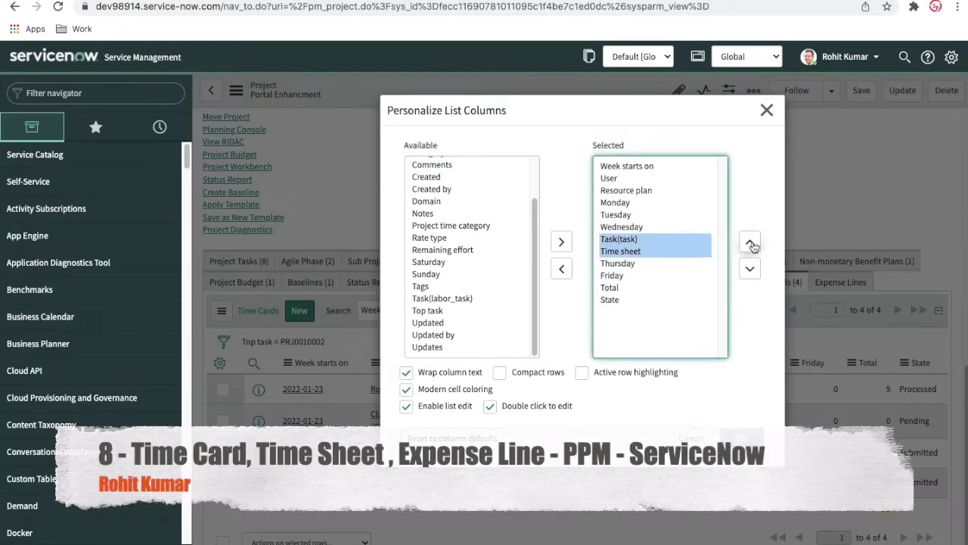
{"action": "left_click", "coordinate": [750, 244]}
{"action": "left_click", "coordinate": [750, 244]}
{"action": "left_click", "coordinate": [750, 244]}
{"action": "left_click", "coordinate": [749, 244]}
Step: Apply the column layout and review the Task and Time sheet columns in the Time Cards list
{"action": "left_click", "coordinate": [735, 438]}
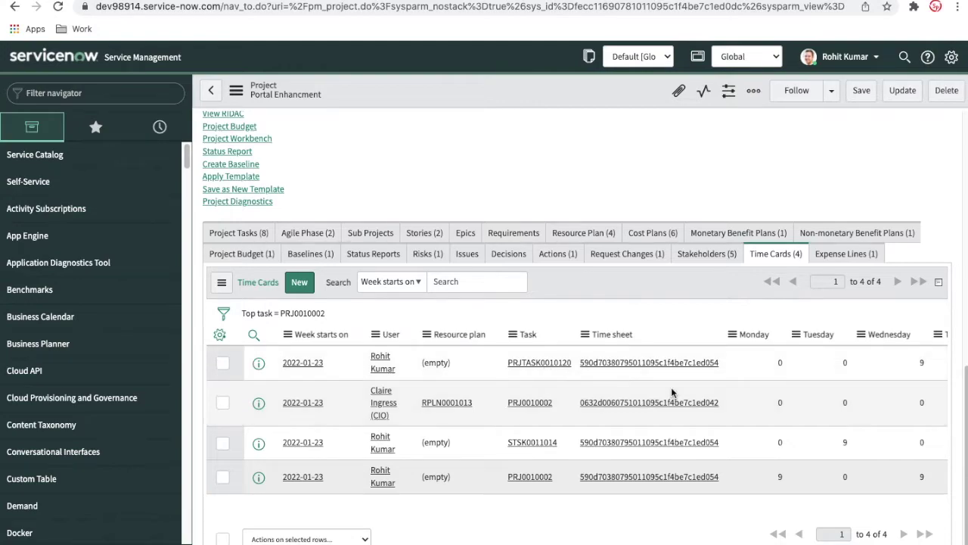
{"action": "scroll", "coordinate": [673, 394], "scroll_direction": "right", "scroll_amount": 5}
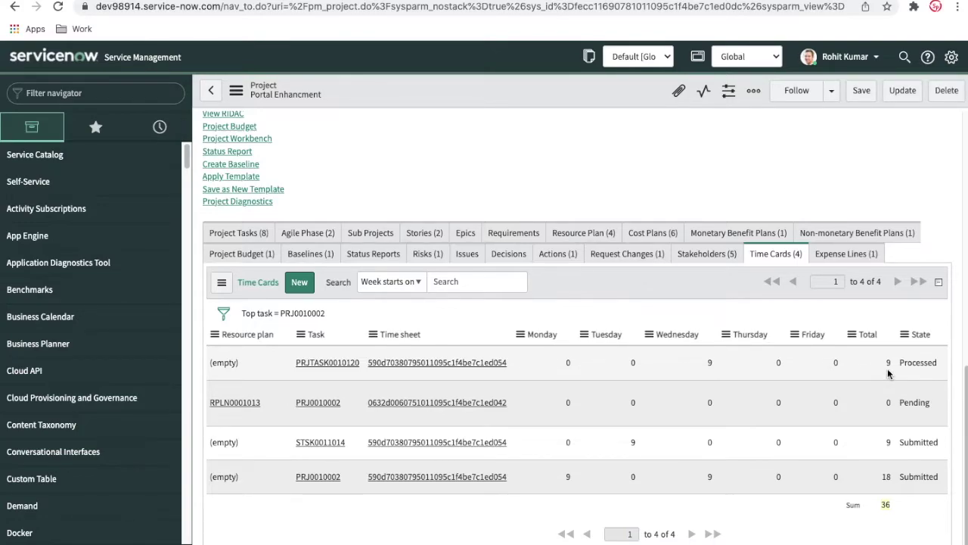
{"action": "scroll", "coordinate": [888, 368], "scroll_direction": "up", "scroll_amount": 4}
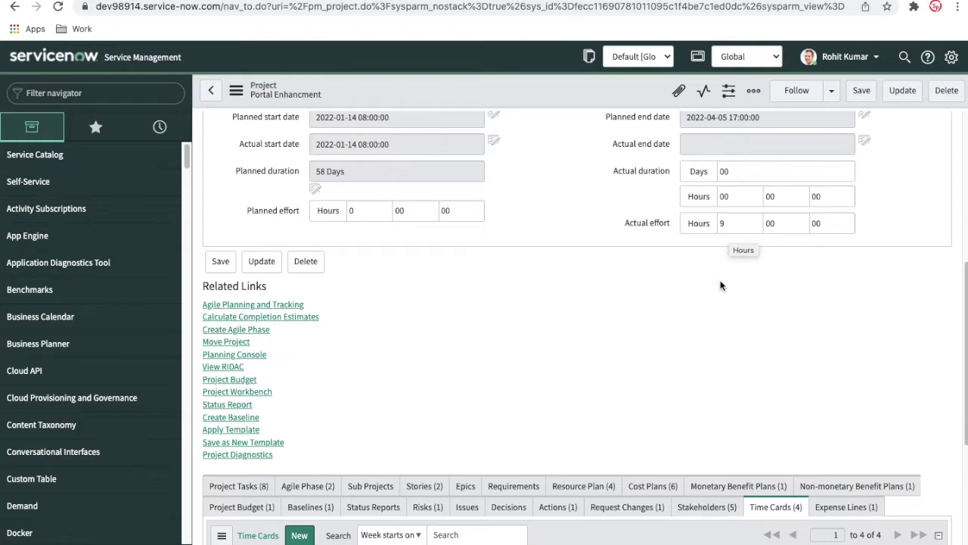
{"action": "scroll", "coordinate": [720, 288], "scroll_direction": "down", "scroll_amount": 3}
{"action": "scroll", "coordinate": [720, 288], "scroll_direction": "down", "scroll_amount": 1}
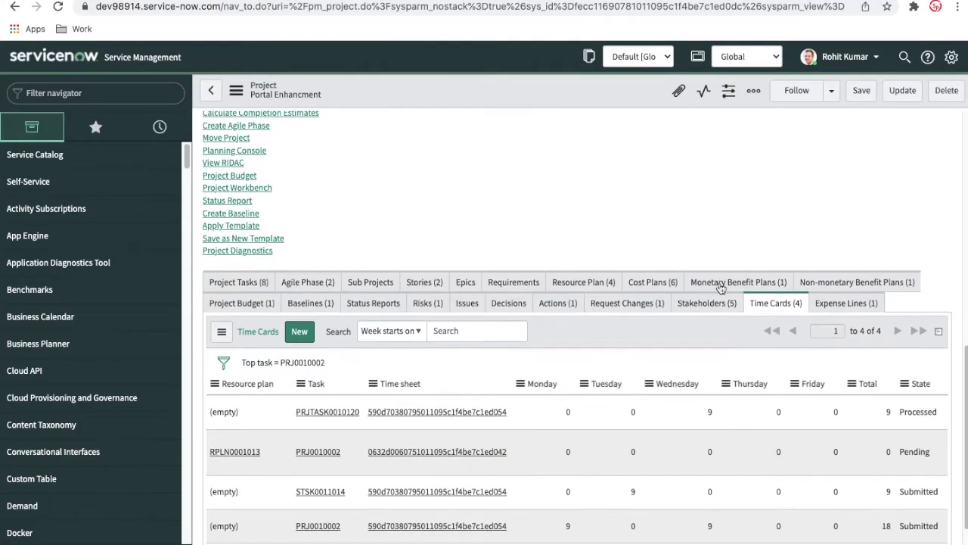
{"action": "left_click", "coordinate": [824, 303]}
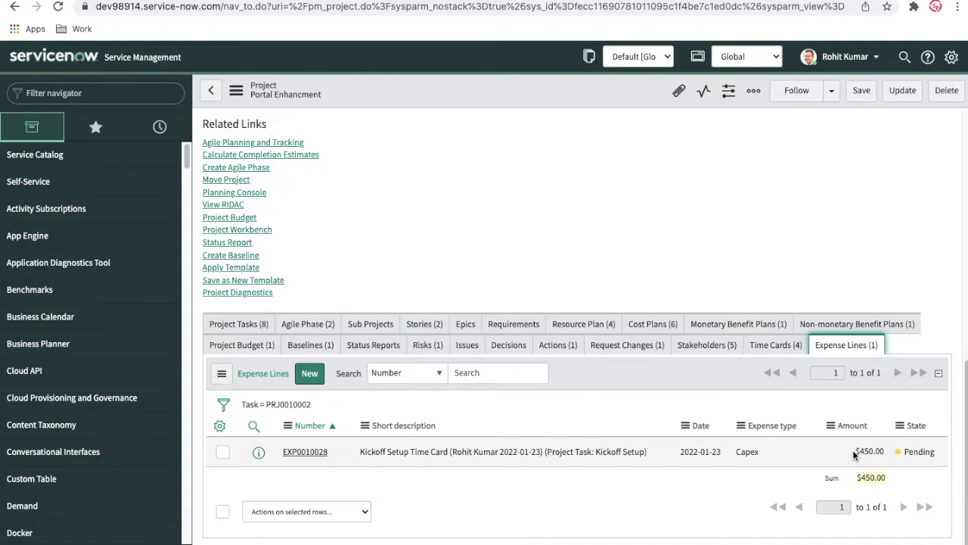
{"action": "left_click", "coordinate": [770, 345]}
{"action": "scroll", "coordinate": [762, 431], "scroll_direction": "down", "scroll_amount": 1}
{"action": "scroll", "coordinate": [760, 424], "scroll_direction": "down", "scroll_amount": 1}
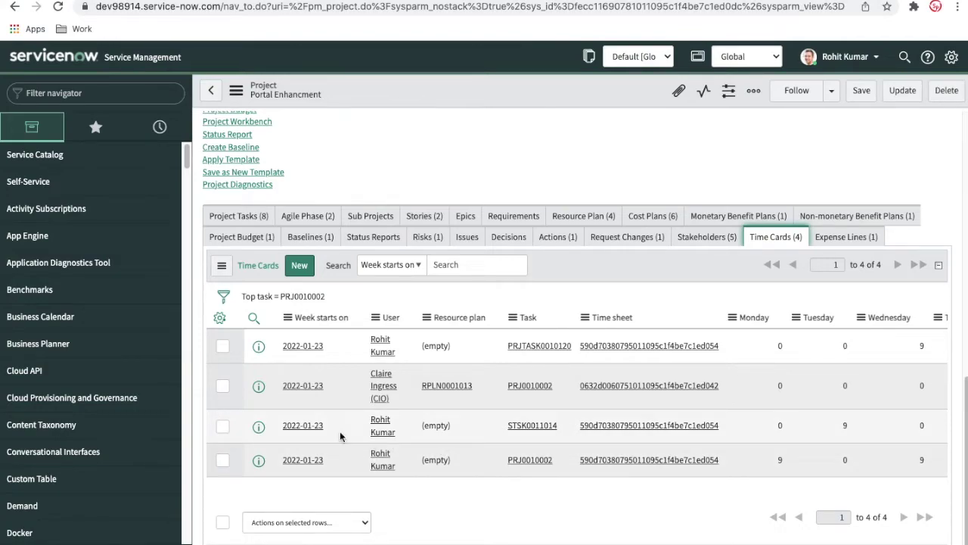
Step: Approve the STSK0011014 time card and check the project's 18-hour actual effort
{"action": "scroll", "coordinate": [510, 450], "scroll_direction": "right", "scroll_amount": 5}
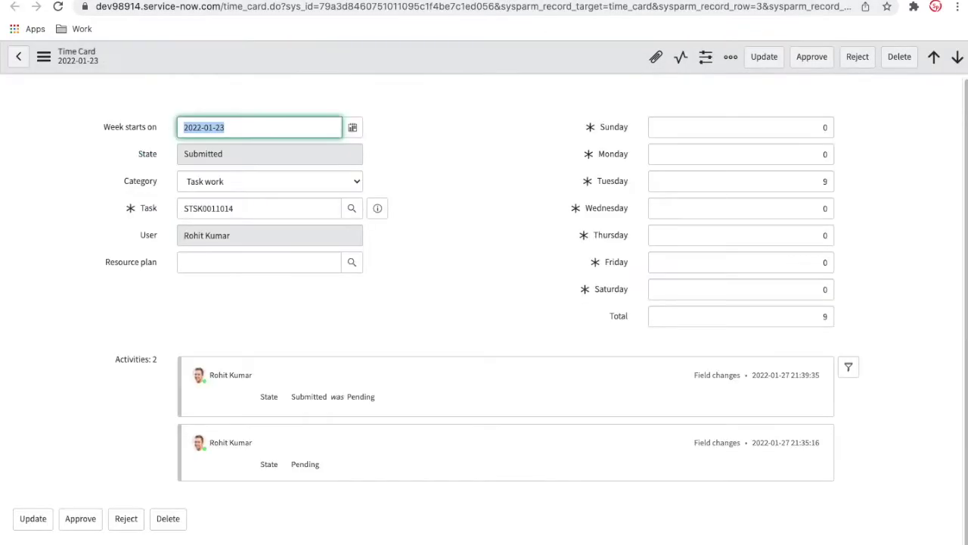
{"action": "left_click", "coordinate": [807, 65]}
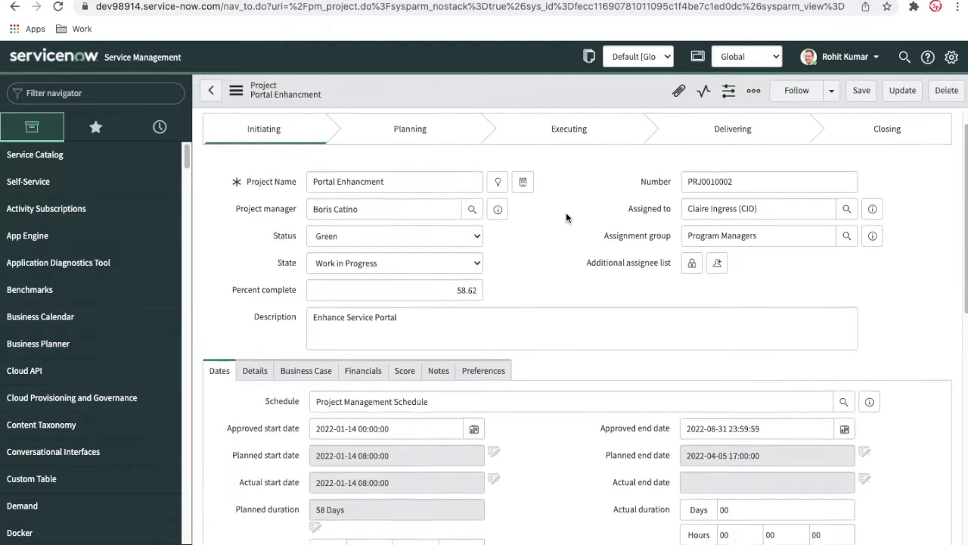
{"action": "scroll", "coordinate": [568, 217], "scroll_direction": "down", "scroll_amount": 2}
{"action": "scroll", "coordinate": [700, 480], "scroll_direction": "down", "scroll_amount": 6}
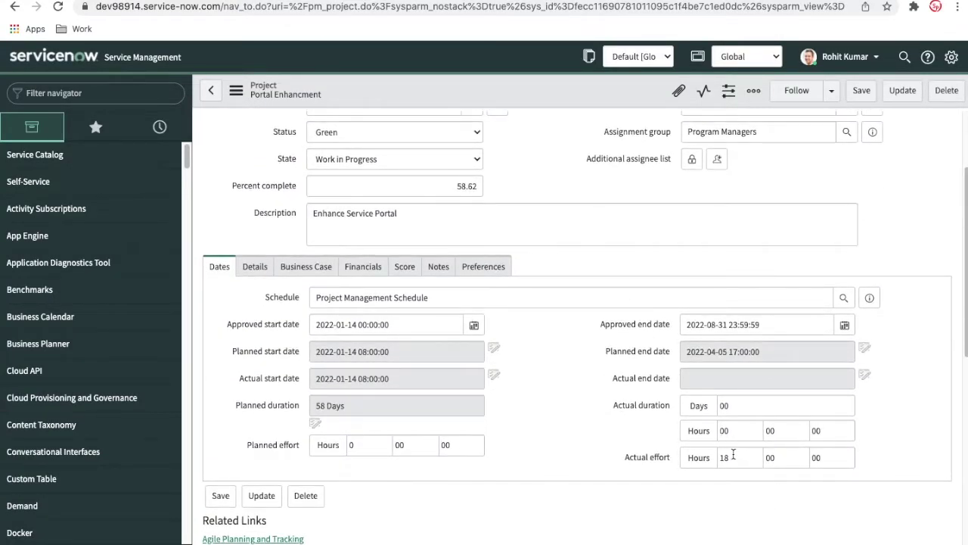
{"action": "scroll", "coordinate": [699, 481], "scroll_direction": "down", "scroll_amount": 1}
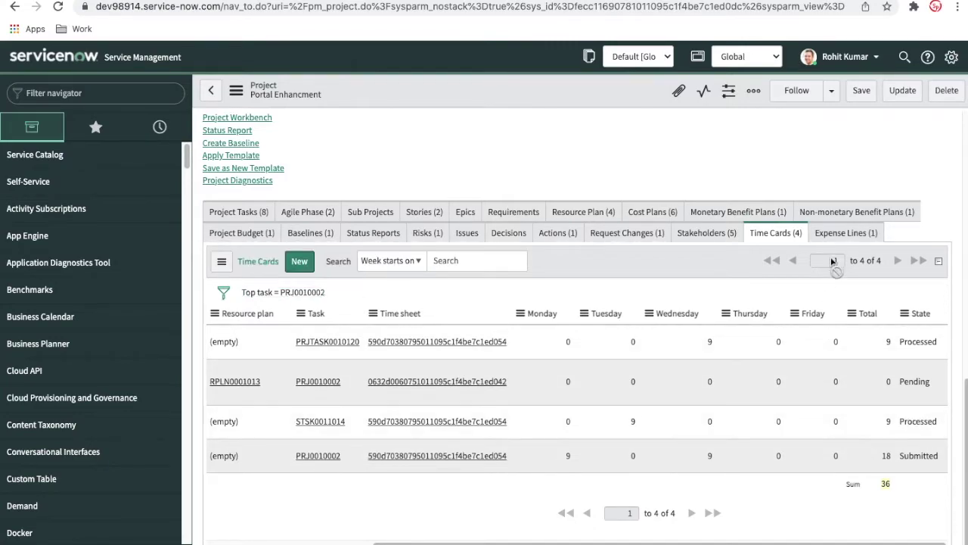
Step: Reload the project's Expense Lines to show both $450.00 entries totaling $900.00
{"action": "left_click", "coordinate": [835, 233]}
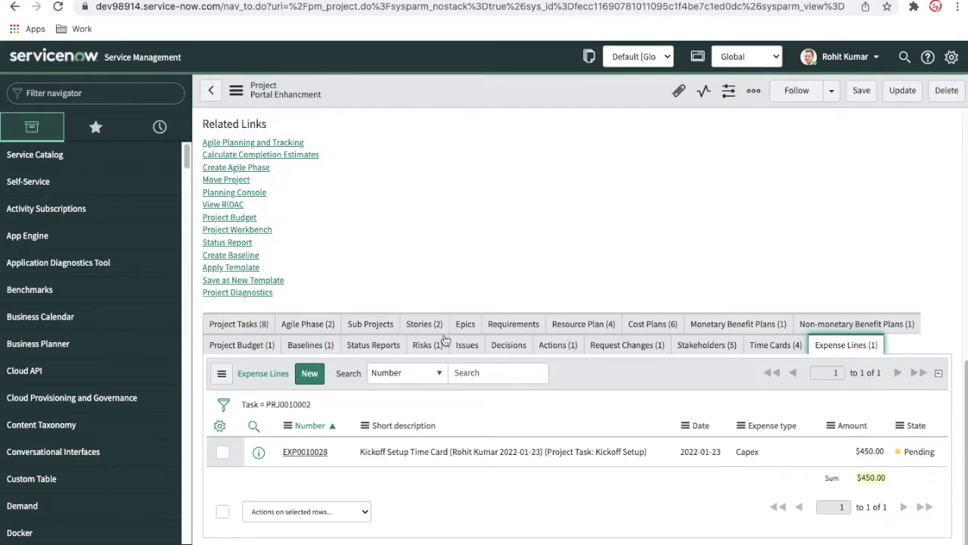
{"action": "left_click", "coordinate": [282, 407]}
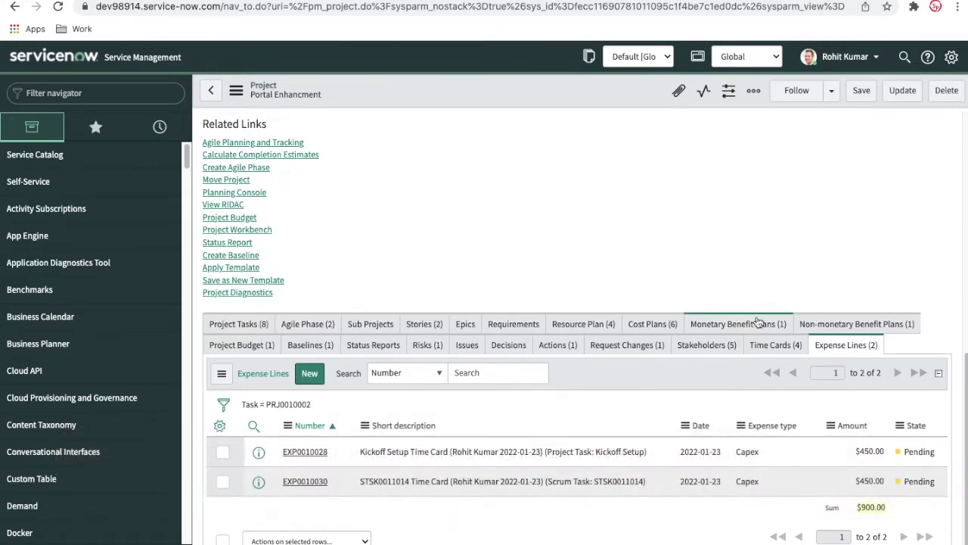
{"action": "scroll", "coordinate": [758, 323], "scroll_direction": "up", "scroll_amount": 2}
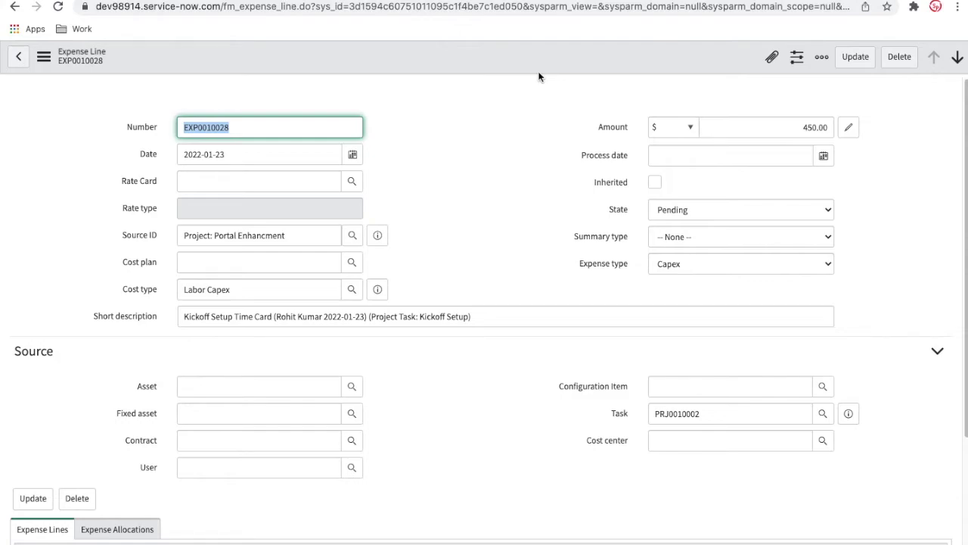
Step: Set expense line EXP0010028's state to Processed and save it
{"action": "left_click", "coordinate": [704, 208]}
{"action": "left_click", "coordinate": [690, 221]}
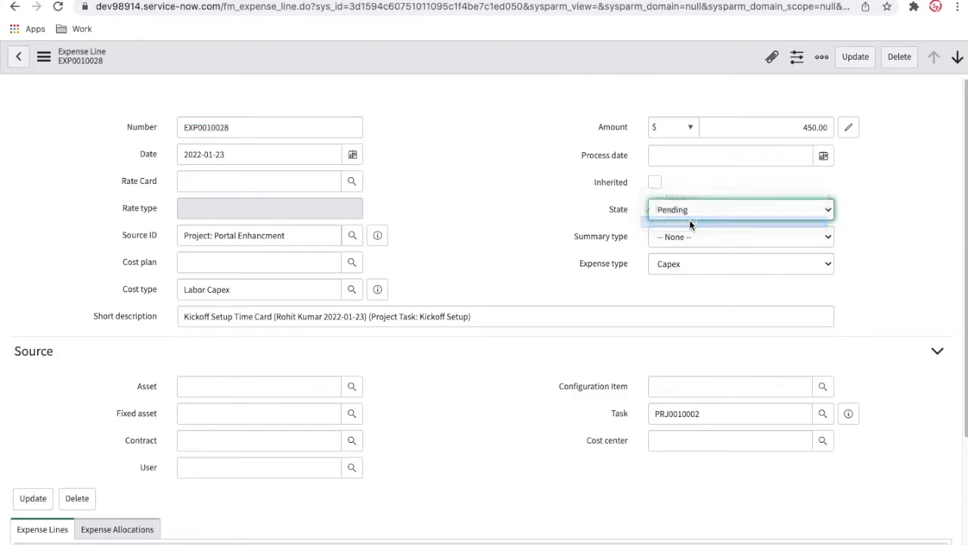
{"action": "right_click", "coordinate": [577, 75]}
{"action": "left_click", "coordinate": [593, 81]}
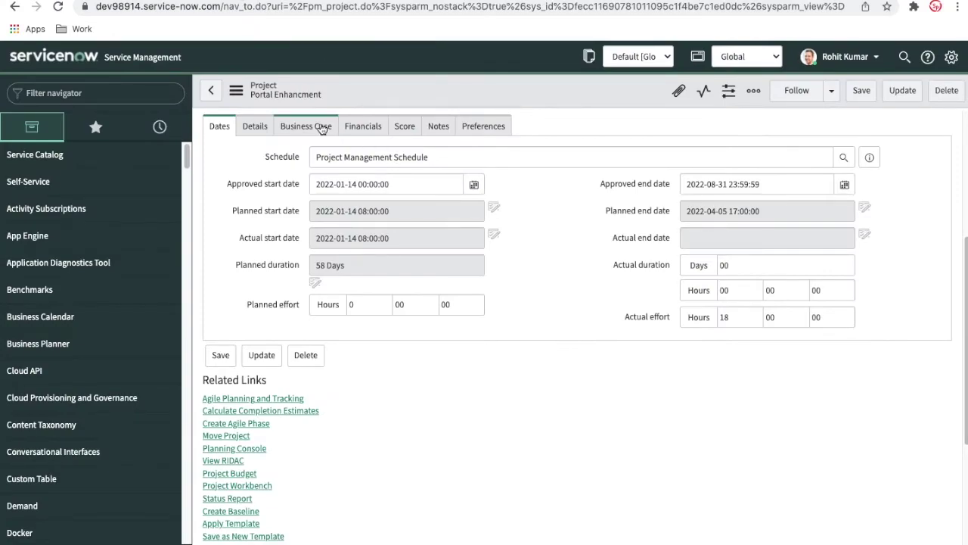
Step: Check the project's cost figures on the Financials tab, then return to its expense lines
{"action": "left_click", "coordinate": [354, 129]}
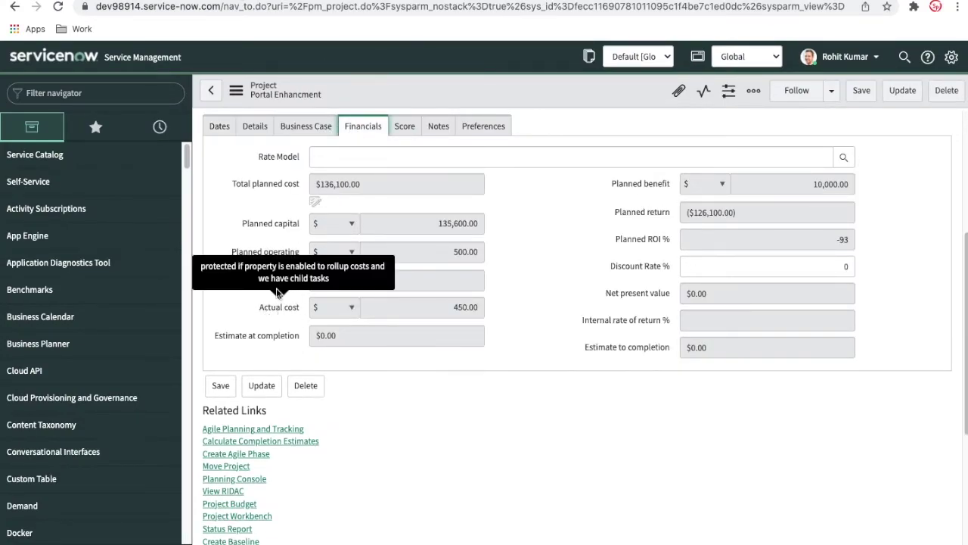
{"action": "left_click", "coordinate": [453, 307]}
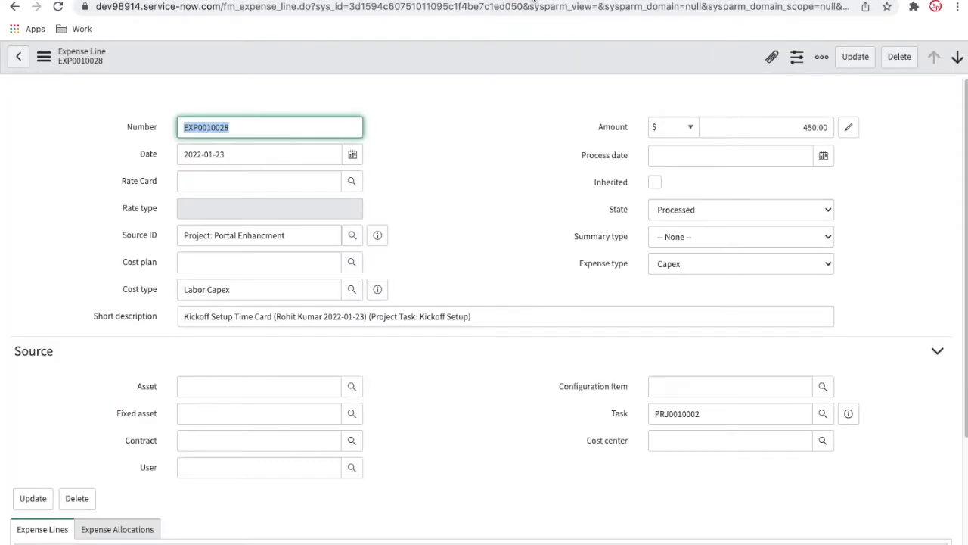
{"action": "key", "text": "alt+Left"}
{"action": "scroll", "coordinate": [537, 301], "scroll_direction": "down", "scroll_amount": 10}
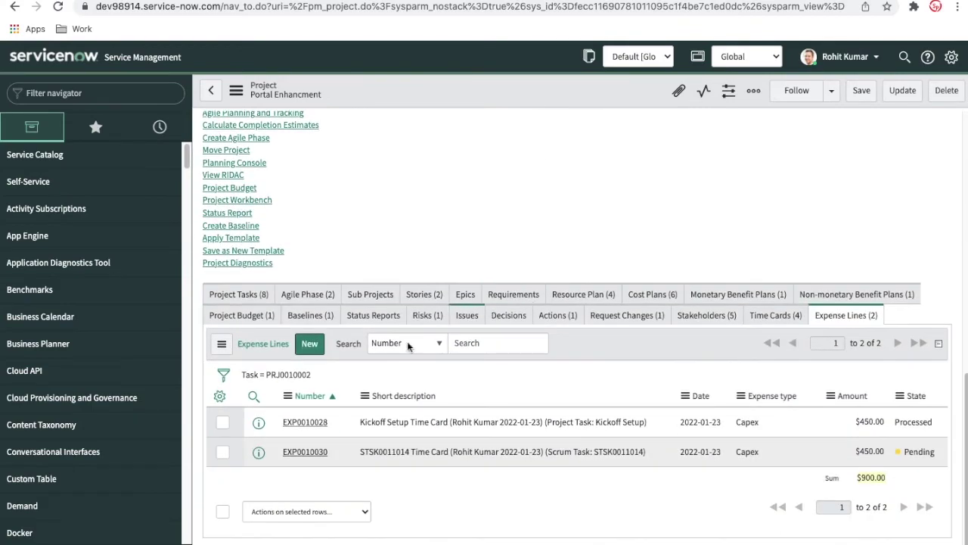
Step: Set expense line EXP0010030's State to Processed, save it, and return to the Portal Enhancement project
{"action": "left_click", "coordinate": [273, 379]}
{"action": "key", "text": "alt+Right"}
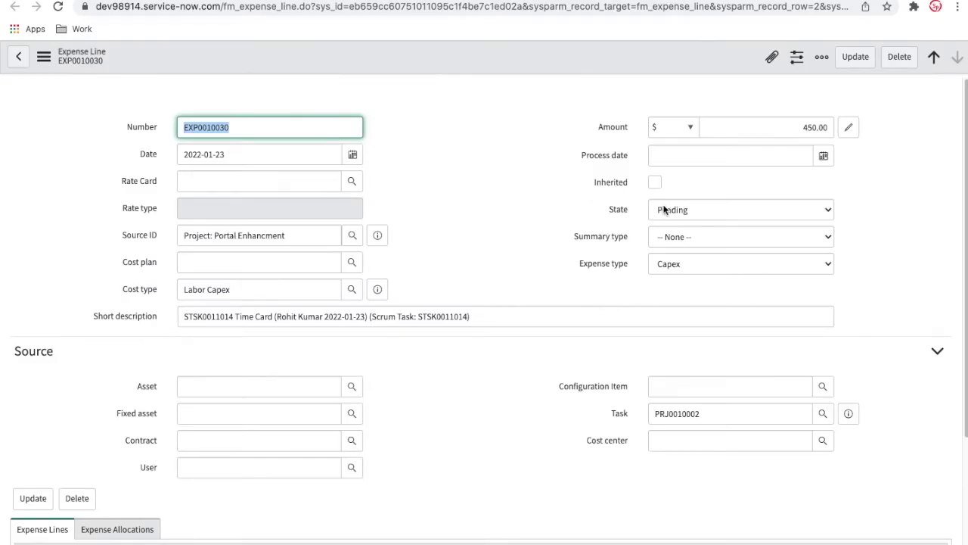
{"action": "left_click", "coordinate": [664, 210]}
{"action": "left_click", "coordinate": [665, 217]}
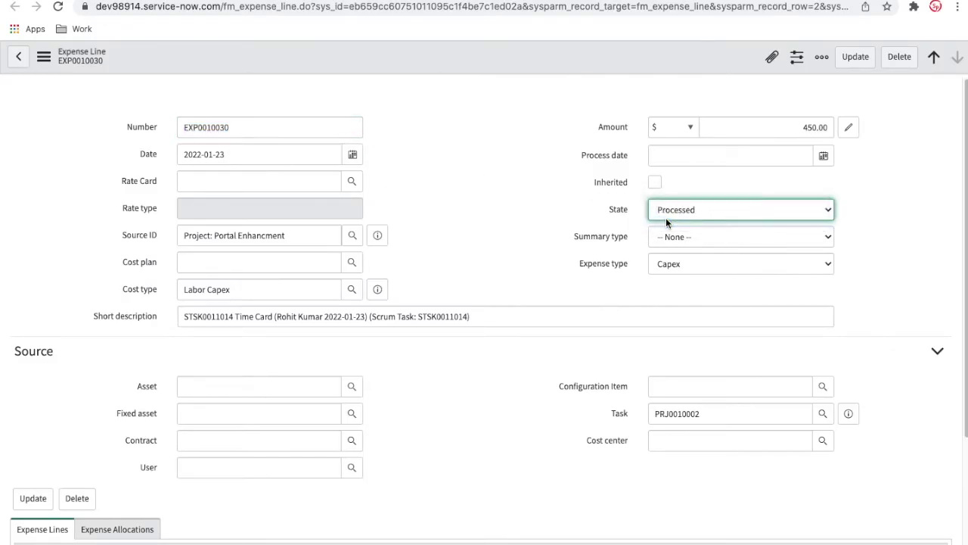
{"action": "right_click", "coordinate": [507, 74]}
{"action": "left_click", "coordinate": [522, 80]}
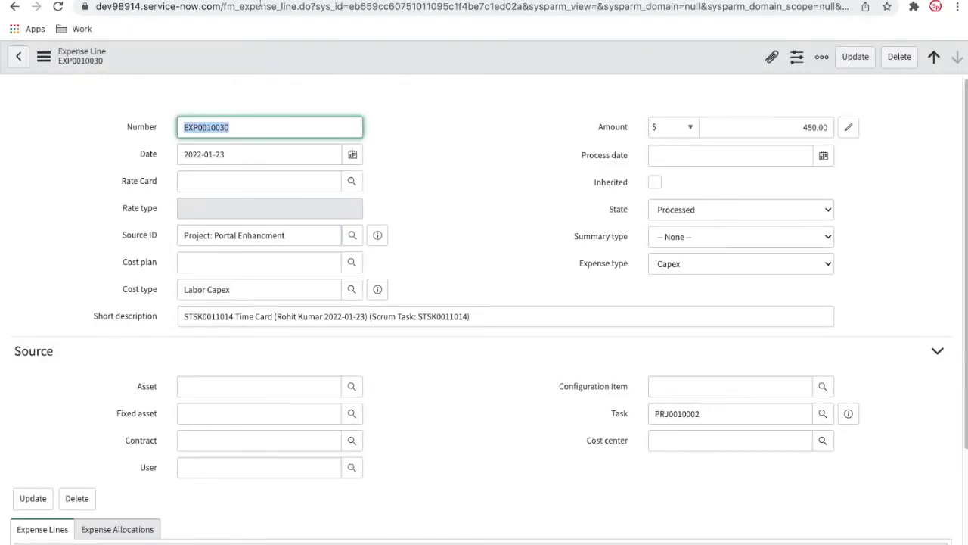
{"action": "key", "text": "alt+Left"}
{"action": "scroll", "coordinate": [381, 183], "scroll_direction": "up", "scroll_amount": 5}
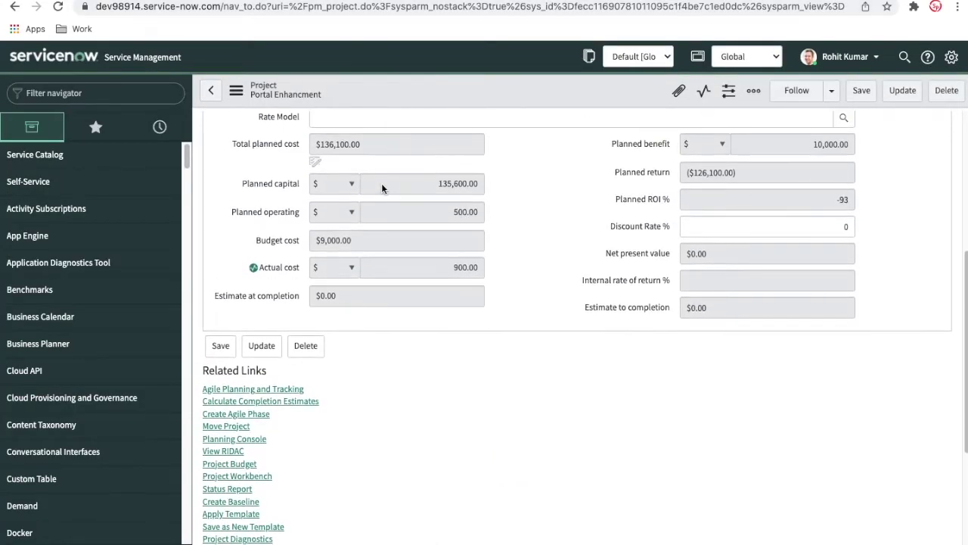
Step: Reload the Task = PRJ0010002 expense lines so both $450.00 lines show Processed and actual cost reads 900.00
{"action": "mouse_move", "coordinate": [274, 268]}
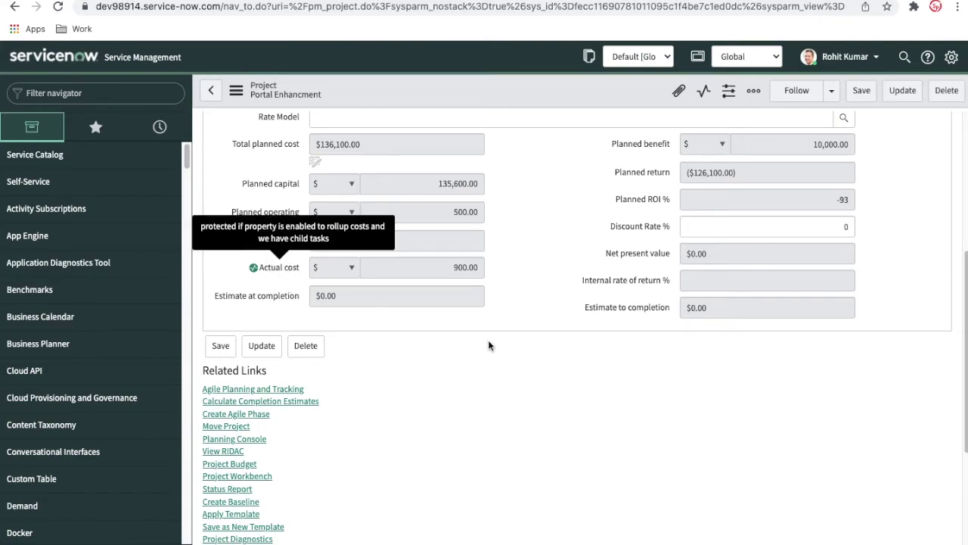
{"action": "scroll", "coordinate": [488, 345], "scroll_direction": "down", "scroll_amount": 4}
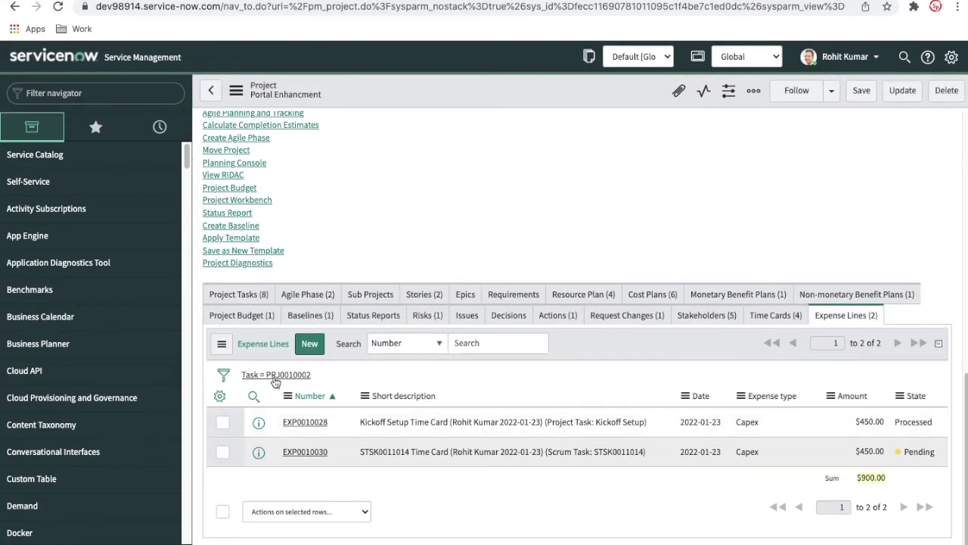
{"action": "left_click", "coordinate": [275, 376]}
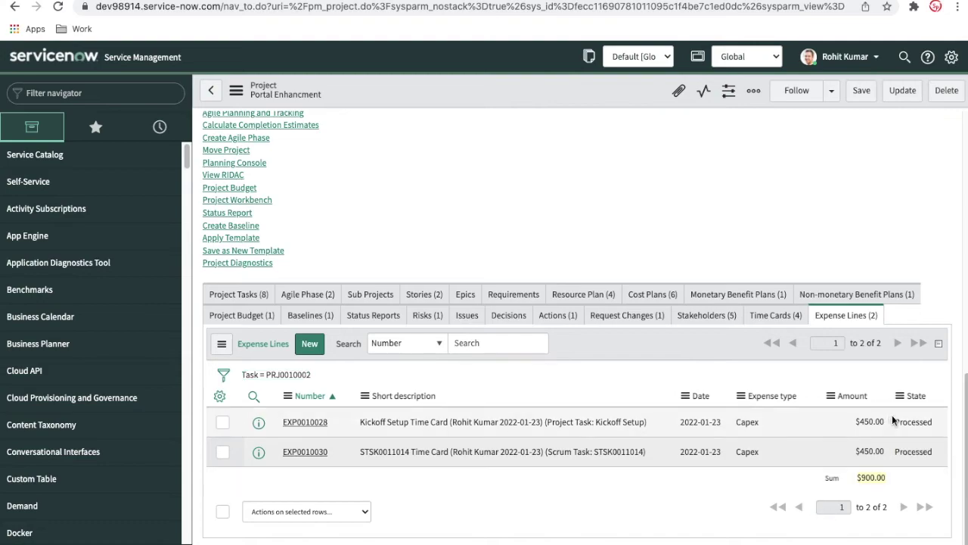
{"action": "scroll", "coordinate": [451, 251], "scroll_direction": "up", "scroll_amount": 2}
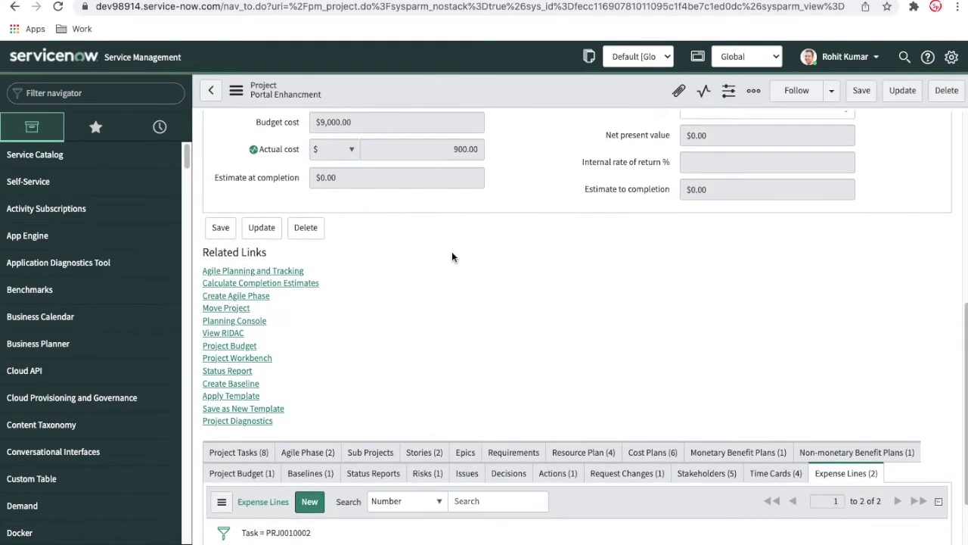